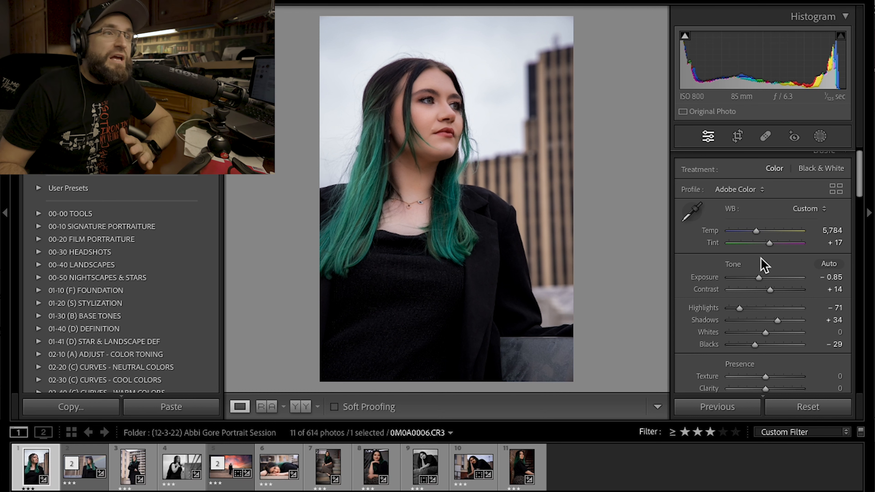
- Adjust the portrait's white balance to a Temp of 5,473 and a Tint of +11
{"action": "scroll", "coordinate": [761, 264], "scroll_direction": "down", "scroll_amount": 1}
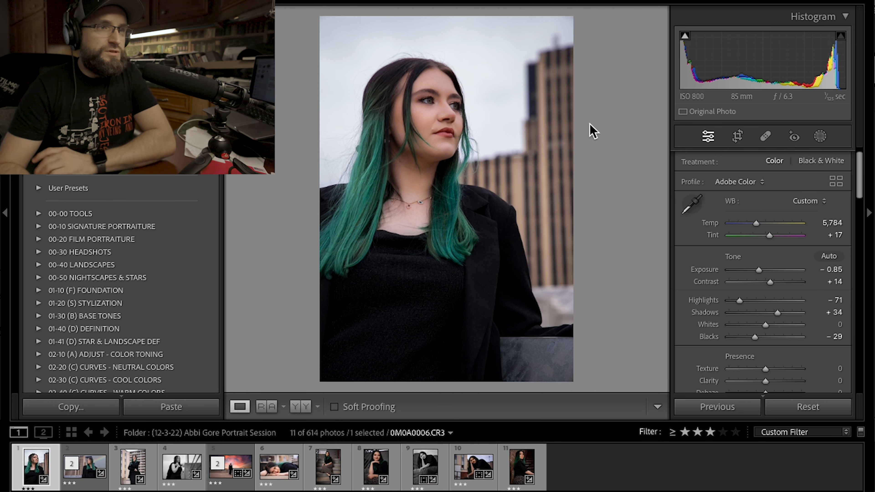
{"action": "left_click_drag", "start_coordinate": [757, 228], "coordinate": [739, 227]}
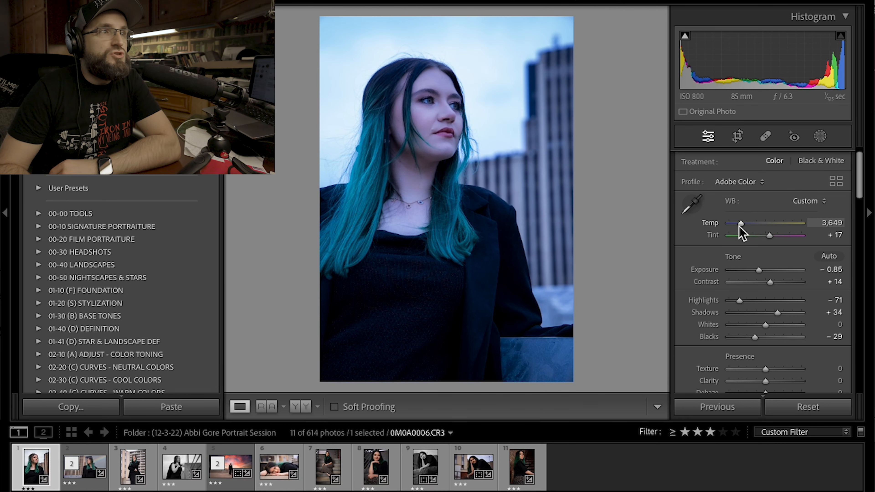
{"action": "mouse_move", "coordinate": [739, 226]}
{"action": "left_mouse_down"}
{"action": "mouse_move", "coordinate": [800, 224]}
{"action": "mouse_move", "coordinate": [756, 226]}
{"action": "left_mouse_up"}
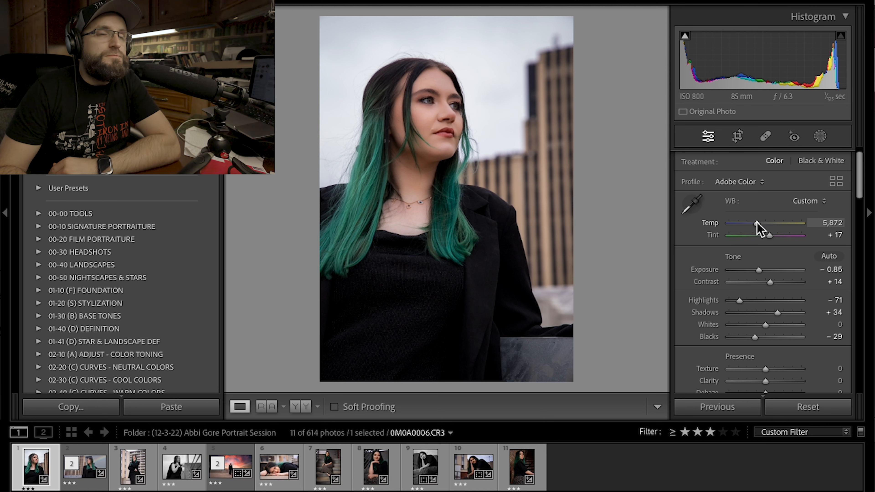
{"action": "mouse_move", "coordinate": [763, 224]}
{"action": "left_mouse_down"}
{"action": "mouse_move", "coordinate": [732, 230]}
{"action": "mouse_move", "coordinate": [787, 221]}
{"action": "mouse_move", "coordinate": [756, 225]}
{"action": "left_mouse_up"}
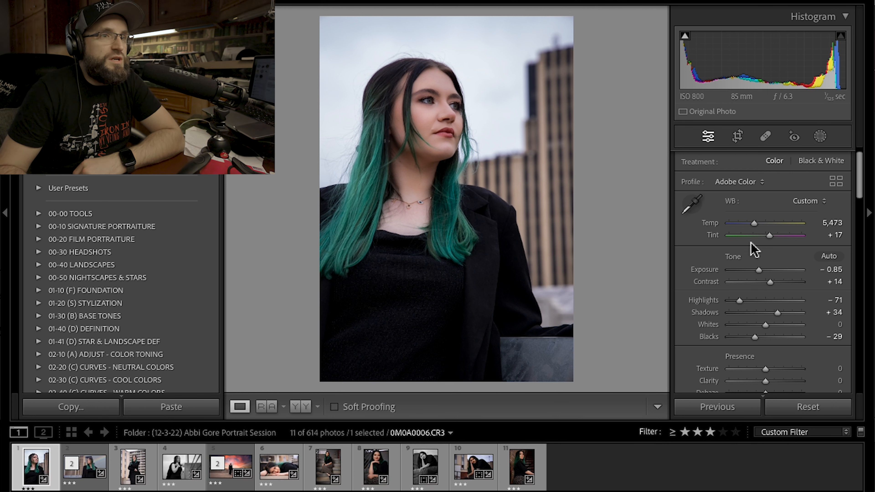
{"action": "left_click", "coordinate": [768, 237]}
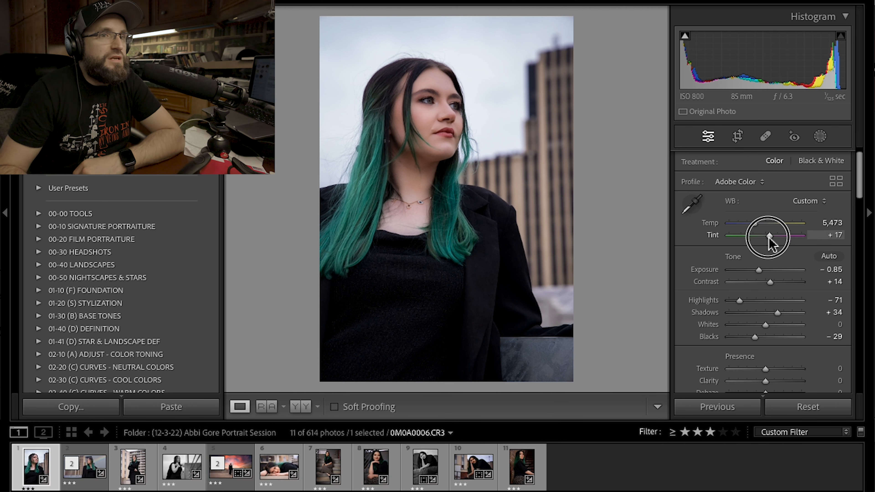
{"action": "mouse_move", "coordinate": [767, 237]}
{"action": "left_mouse_down"}
{"action": "mouse_move", "coordinate": [754, 237]}
{"action": "mouse_move", "coordinate": [772, 237]}
{"action": "left_mouse_up"}
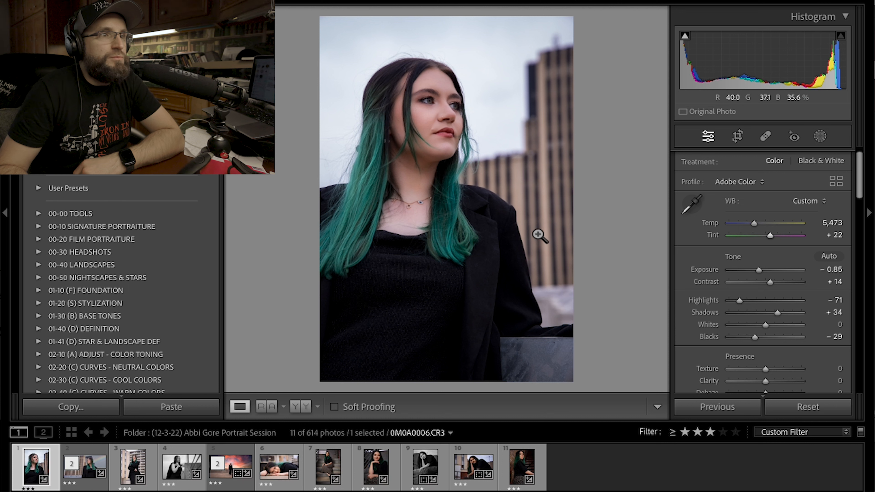
{"action": "left_click_drag", "start_coordinate": [771, 237], "coordinate": [766, 236]}
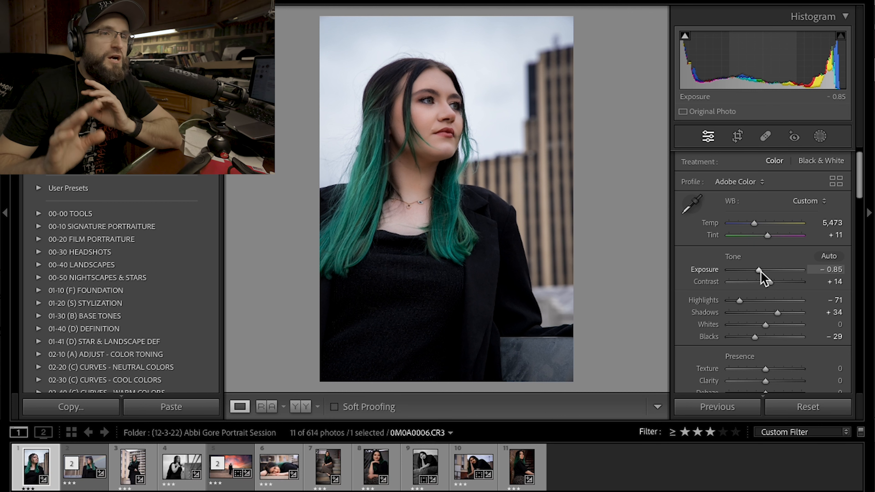
- Try Contrast at −100, reset it, and set it to +28
{"action": "left_click_drag", "start_coordinate": [770, 283], "coordinate": [721, 285]}
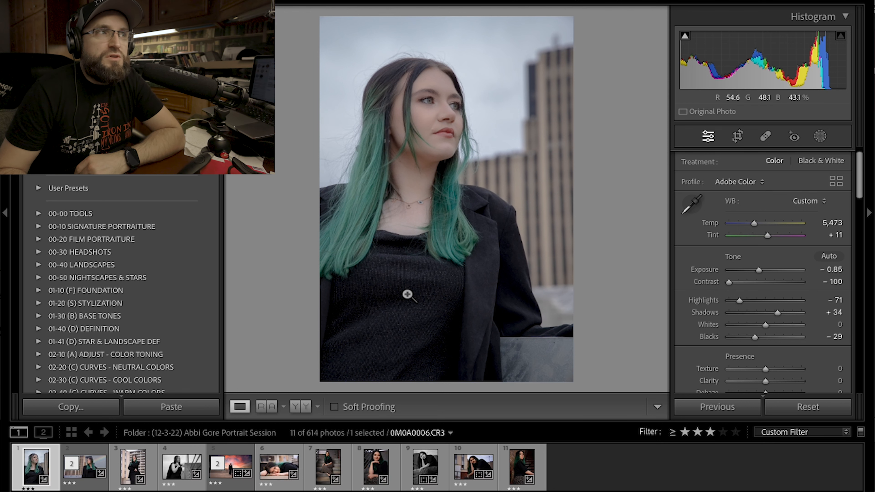
{"action": "double_click", "coordinate": [729, 283]}
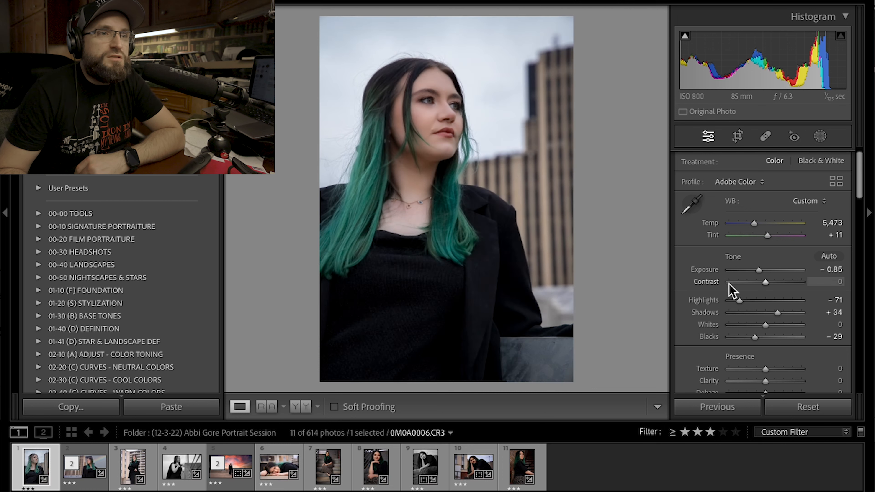
{"action": "mouse_move", "coordinate": [761, 281]}
{"action": "left_mouse_down"}
{"action": "mouse_move", "coordinate": [810, 289]}
{"action": "mouse_move", "coordinate": [760, 283]}
{"action": "mouse_move", "coordinate": [775, 281]}
{"action": "left_mouse_up"}
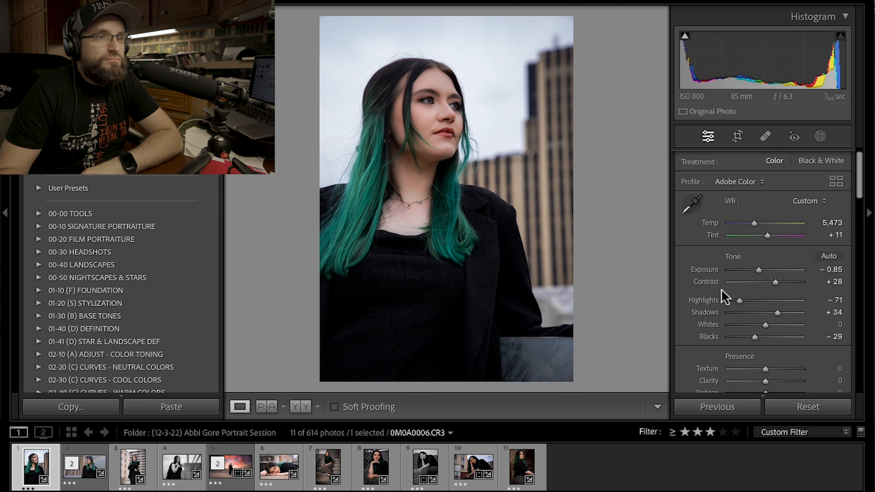
- Set Highlights to −79 and Shadows to +36 to balance the sky and dark clothing
{"action": "double_click", "coordinate": [739, 299]}
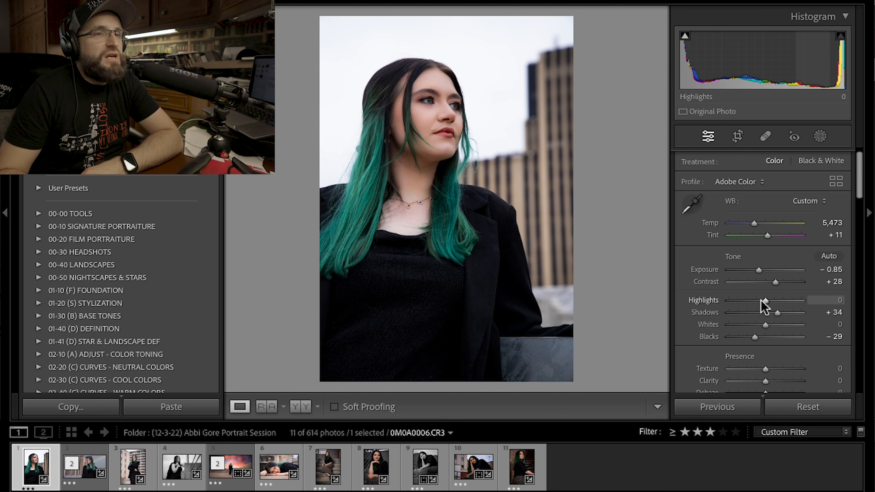
{"action": "mouse_move", "coordinate": [753, 303]}
{"action": "left_mouse_down"}
{"action": "mouse_move", "coordinate": [729, 303]}
{"action": "mouse_move", "coordinate": [781, 303]}
{"action": "mouse_move", "coordinate": [736, 303]}
{"action": "left_mouse_up"}
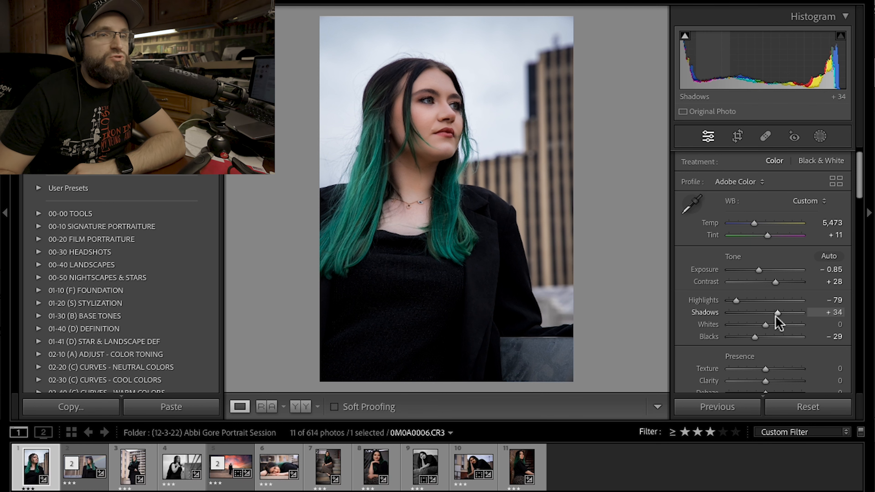
{"action": "mouse_move", "coordinate": [777, 312]}
{"action": "left_mouse_down"}
{"action": "mouse_move", "coordinate": [719, 313]}
{"action": "mouse_move", "coordinate": [777, 312]}
{"action": "left_mouse_up"}
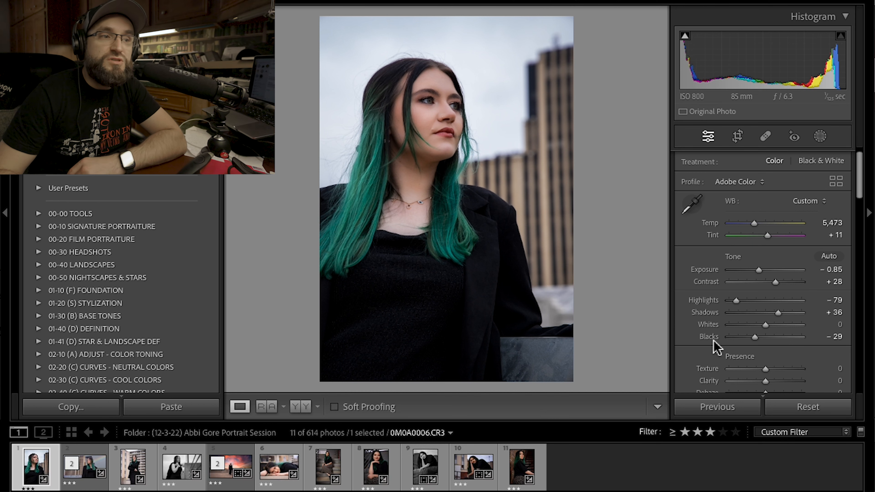
- Try a Vibrance of +65, bring it back to +5, and reset Saturation to 0
{"action": "scroll", "coordinate": [719, 346], "scroll_direction": "down", "scroll_amount": 3}
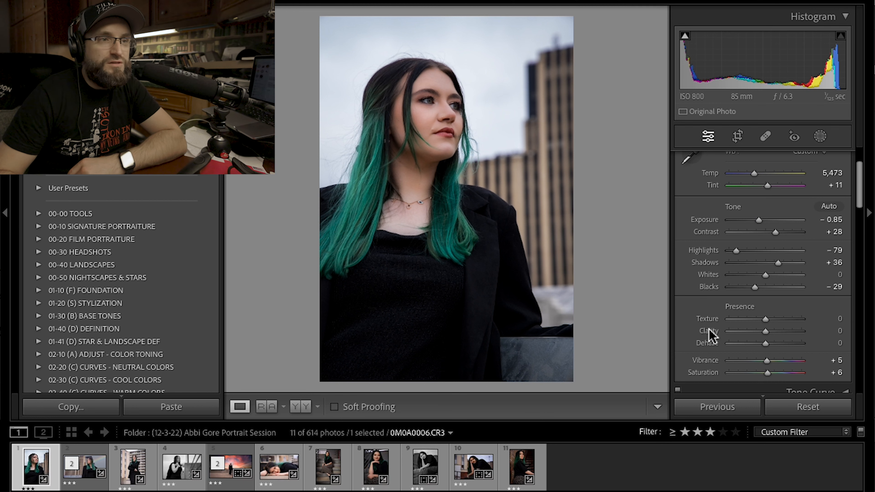
{"action": "scroll", "coordinate": [709, 336], "scroll_direction": "down", "scroll_amount": 2}
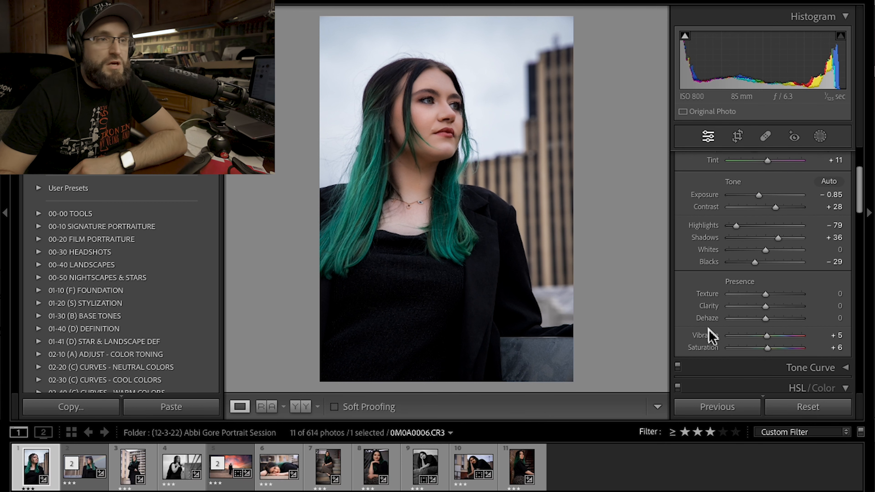
{"action": "left_click_drag", "start_coordinate": [766, 295], "coordinate": [788, 319]}
{"action": "scroll", "coordinate": [718, 315], "scroll_direction": "down", "scroll_amount": 1}
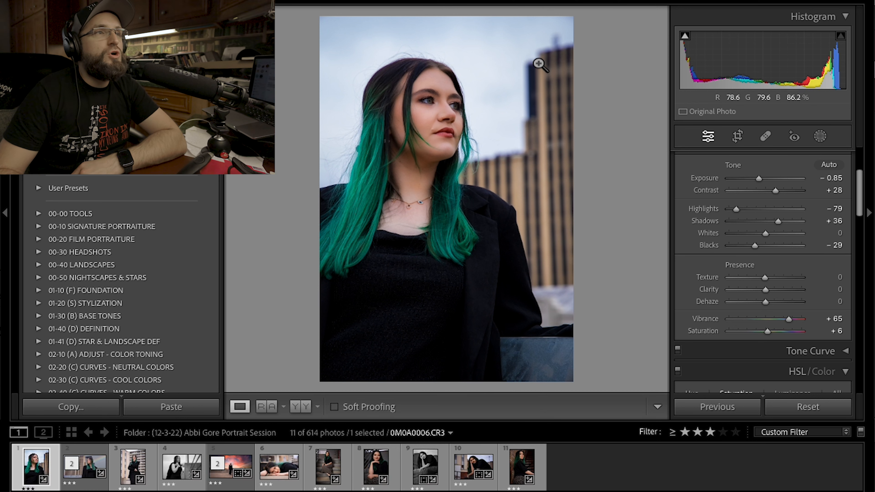
{"action": "mouse_move", "coordinate": [767, 327]}
{"action": "left_mouse_down"}
{"action": "mouse_move", "coordinate": [775, 335]}
{"action": "mouse_move", "coordinate": [800, 332]}
{"action": "mouse_move", "coordinate": [740, 331]}
{"action": "mouse_move", "coordinate": [807, 341]}
{"action": "mouse_move", "coordinate": [766, 339]}
{"action": "left_mouse_up"}
{"action": "double_click", "coordinate": [767, 335]}
- Examine the Tone Curve, HSL and Color Grading controls without changing any of their values
{"action": "left_click", "coordinate": [784, 350]}
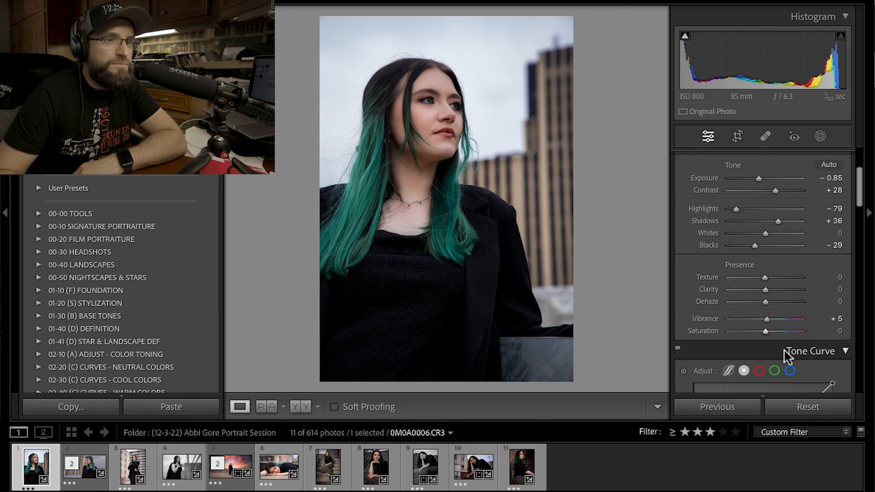
{"action": "scroll", "coordinate": [786, 356], "scroll_direction": "down", "scroll_amount": 5}
{"action": "left_click", "coordinate": [774, 266]}
{"action": "left_click", "coordinate": [790, 266]}
{"action": "left_click", "coordinate": [799, 246]}
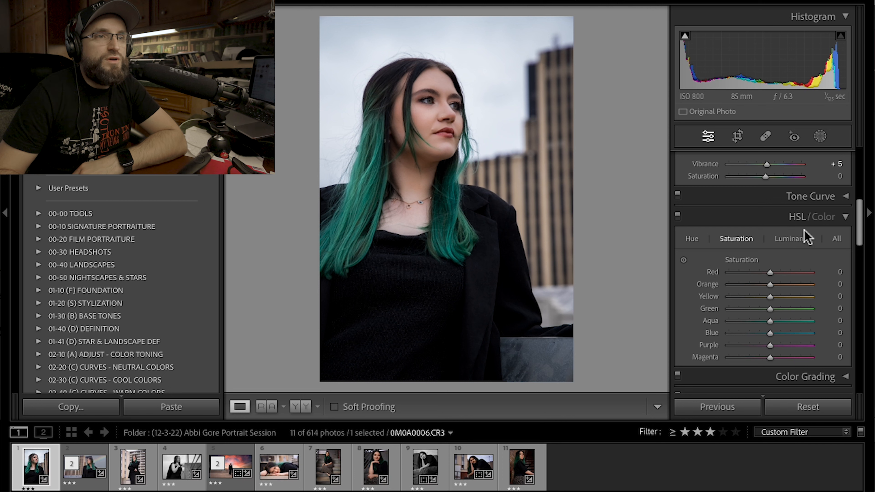
{"action": "left_click", "coordinate": [842, 218]}
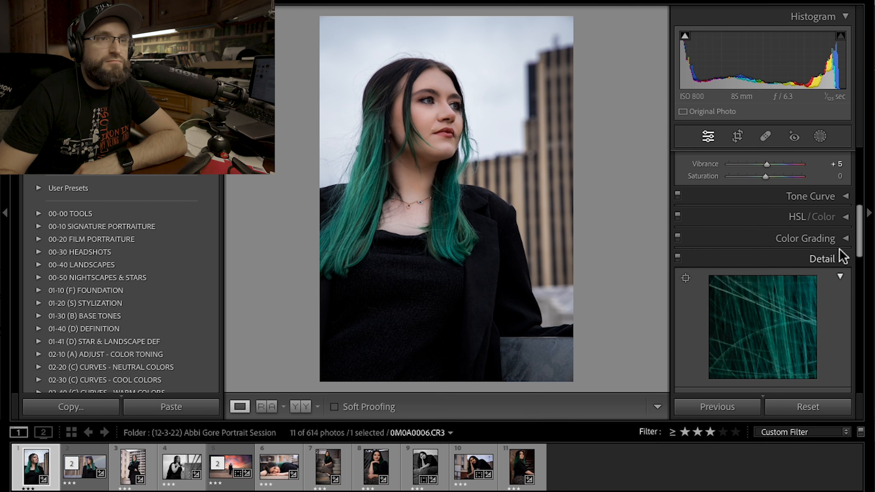
{"action": "left_click", "coordinate": [838, 238]}
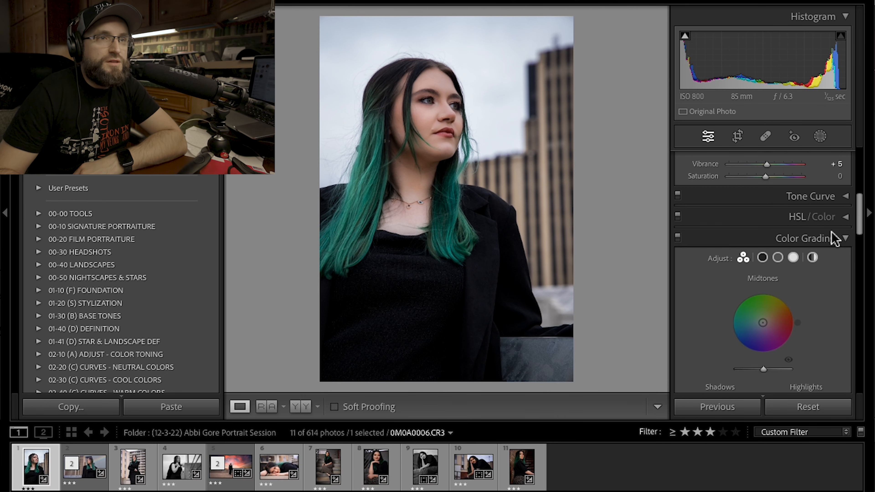
{"action": "left_click", "coordinate": [836, 238]}
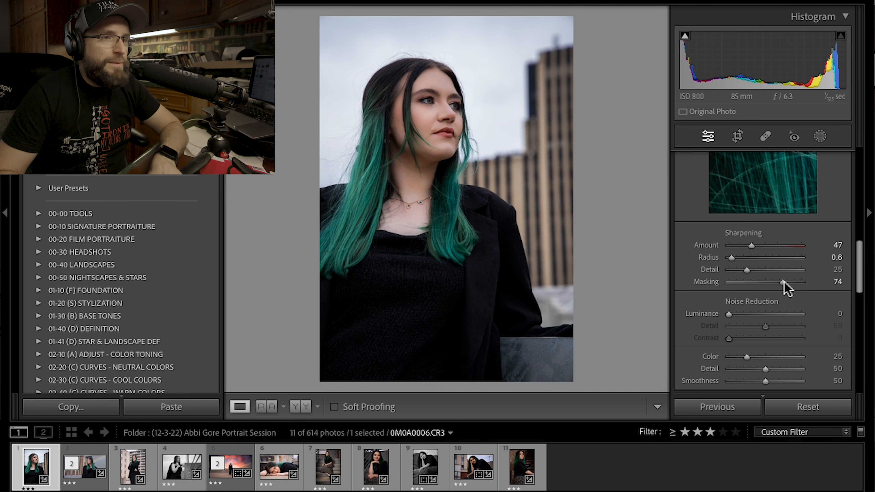
- Set the sharpening Amount to 57 and its Masking to 62
{"action": "key", "text": "alt"}
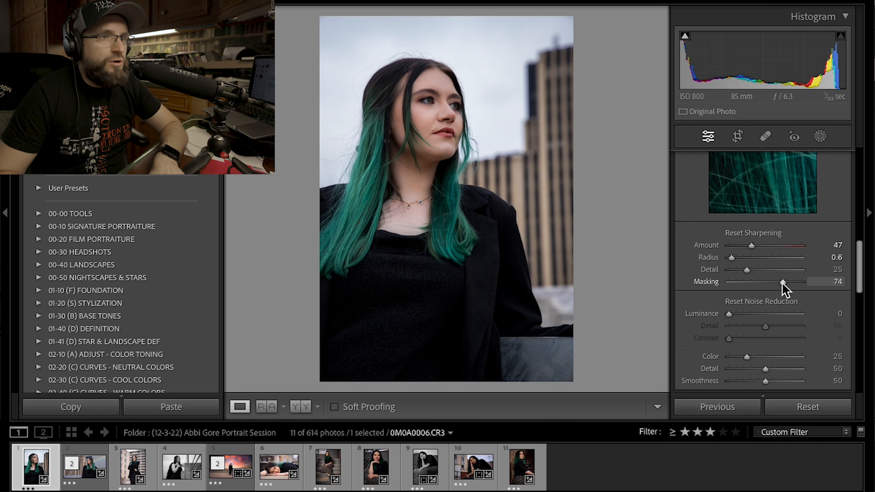
{"action": "left_click_drag", "start_coordinate": [782, 281], "coordinate": [716, 281]}
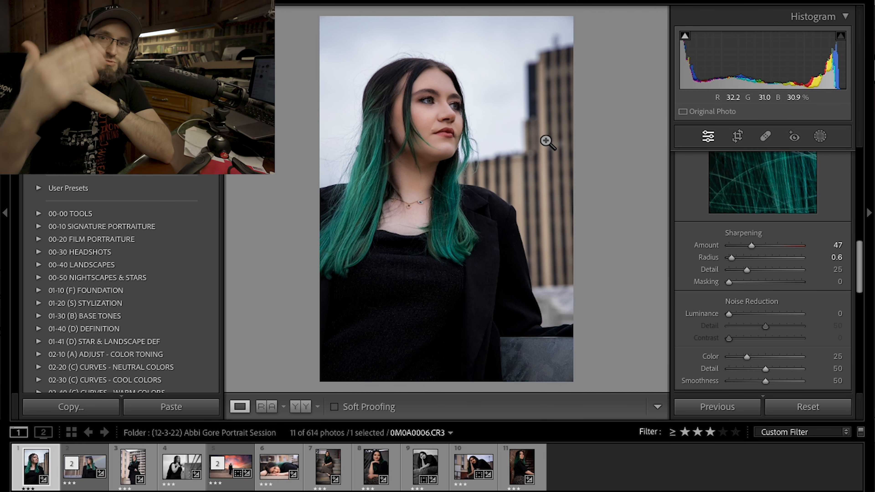
{"action": "left_click", "coordinate": [728, 281], "text": "alt"}
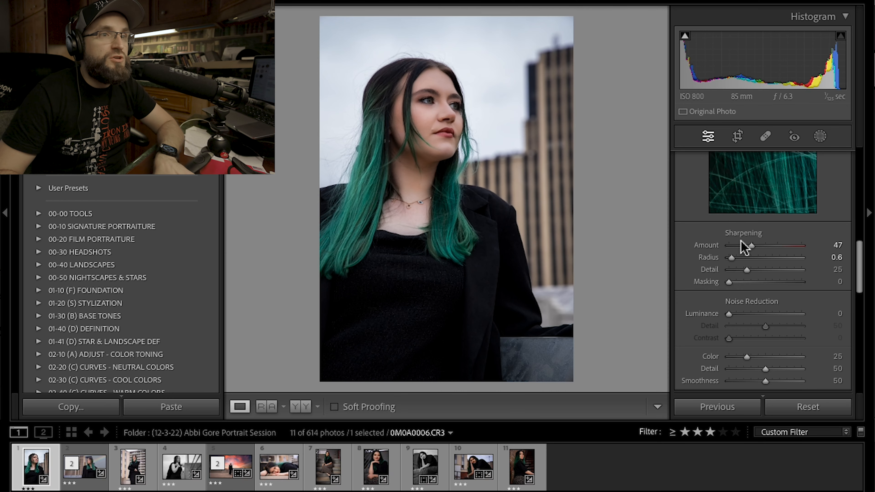
{"action": "left_click_drag", "start_coordinate": [753, 244], "coordinate": [784, 246]}
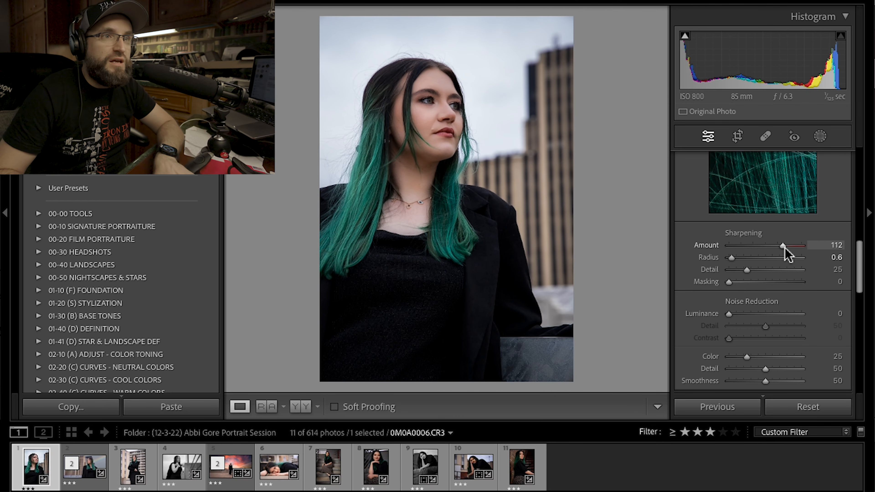
{"action": "scroll", "coordinate": [809, 220], "scroll_direction": "up", "scroll_amount": 3}
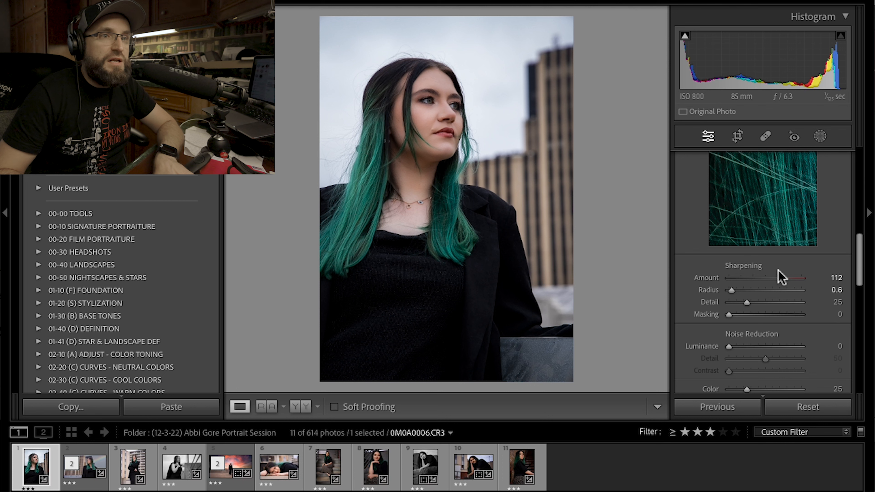
{"action": "left_click_drag", "start_coordinate": [756, 276], "coordinate": [755, 278]}
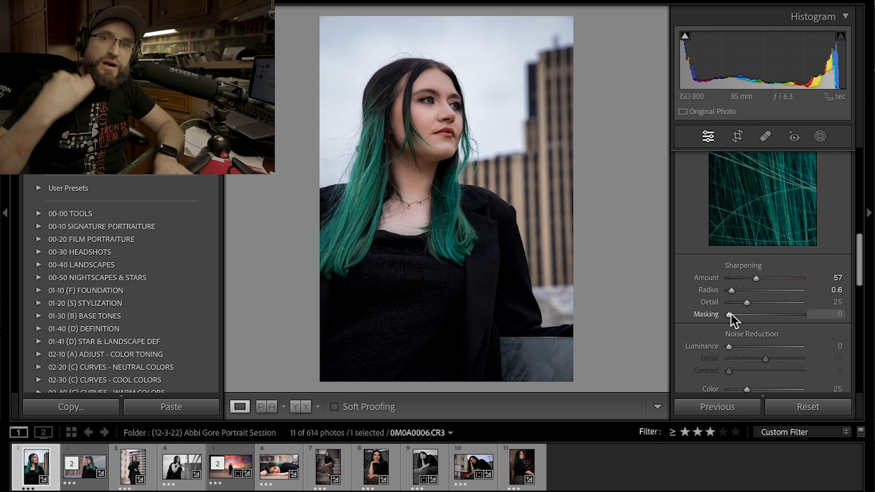
{"action": "left_click_drag", "start_coordinate": [729, 314], "coordinate": [774, 314]}
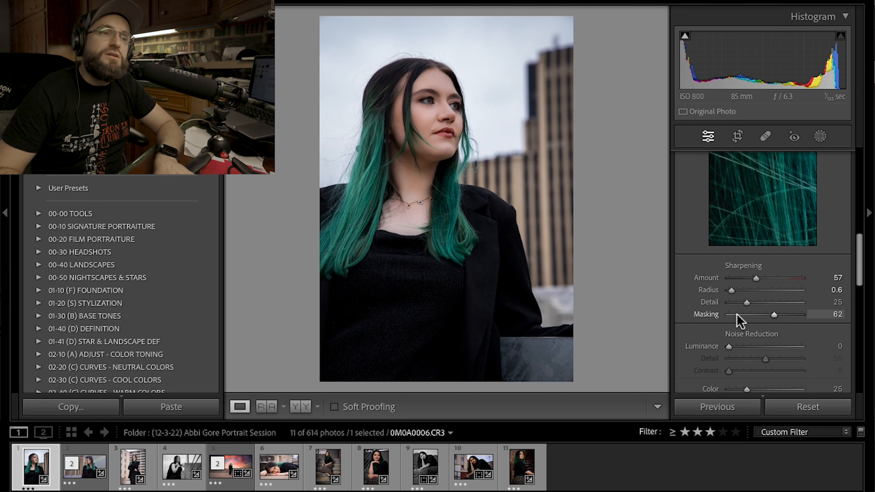
- Examine the Noise Reduction settings and the profile options for Lens Corrections
{"action": "scroll", "coordinate": [708, 312], "scroll_direction": "down", "scroll_amount": 1}
{"action": "scroll", "coordinate": [707, 311], "scroll_direction": "down", "scroll_amount": 1}
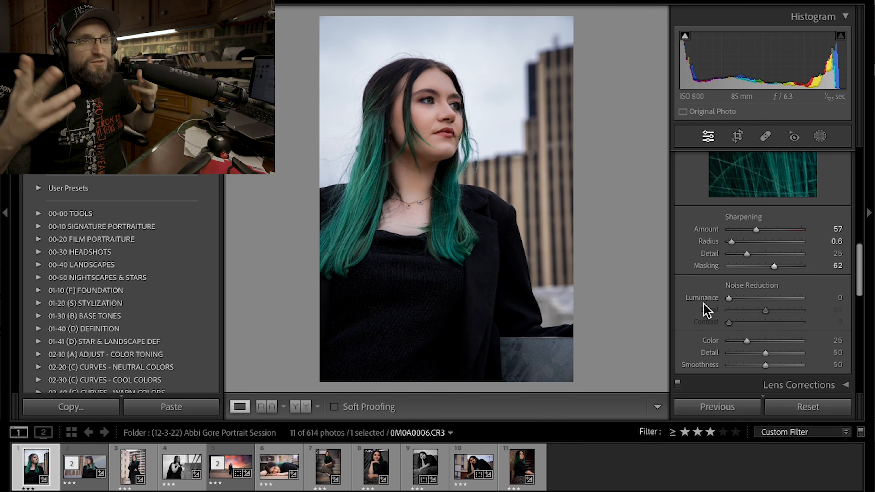
{"action": "mouse_move", "coordinate": [728, 298]}
{"action": "left_mouse_down"}
{"action": "mouse_move", "coordinate": [801, 297]}
{"action": "mouse_move", "coordinate": [726, 299]}
{"action": "left_mouse_up"}
{"action": "scroll", "coordinate": [699, 336], "scroll_direction": "down", "scroll_amount": 5}
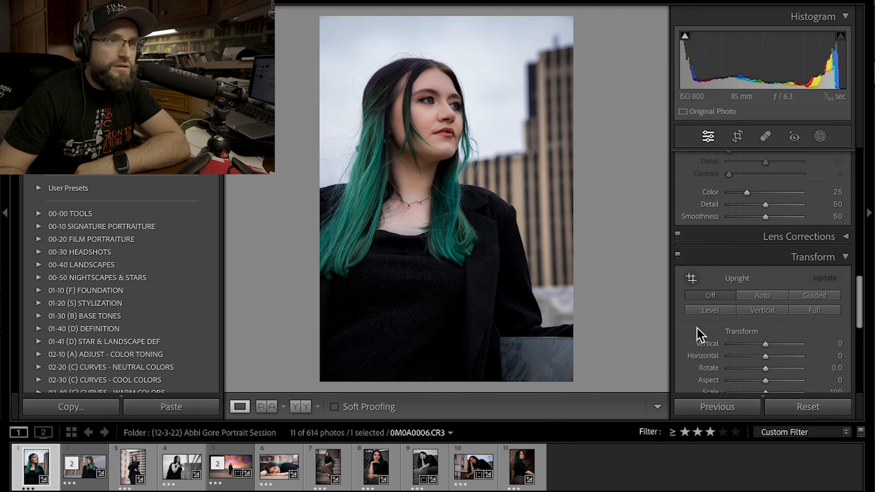
{"action": "left_click", "coordinate": [826, 239]}
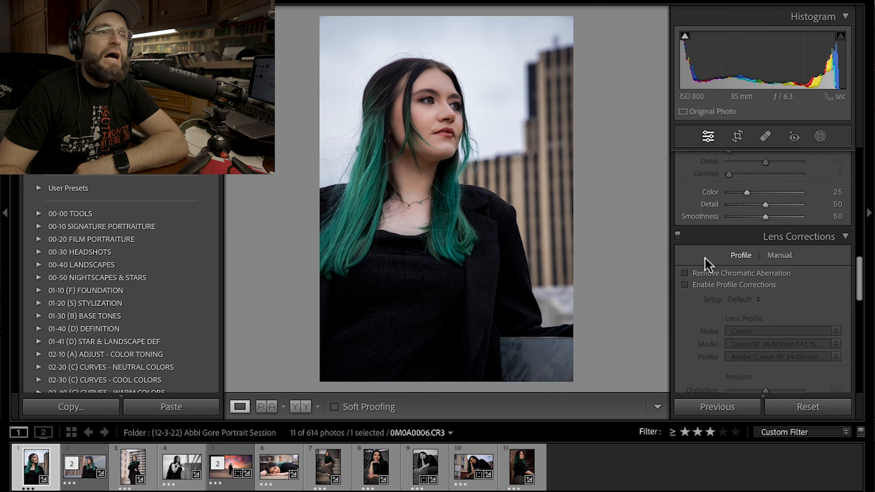
- Try a post-crop vignette Amount of −100, reset it, and set it to −18
{"action": "scroll", "coordinate": [708, 266], "scroll_direction": "down", "scroll_amount": 3}
{"action": "scroll", "coordinate": [706, 268], "scroll_direction": "down", "scroll_amount": 11}
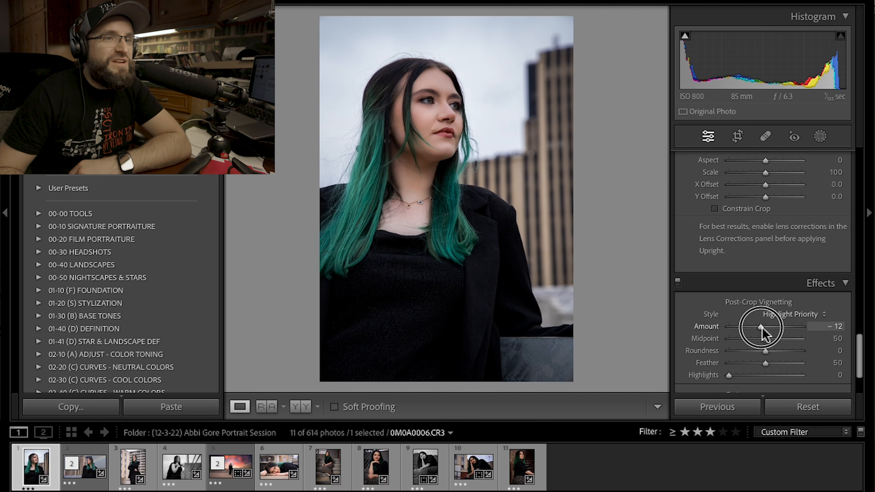
{"action": "mouse_move", "coordinate": [761, 326]}
{"action": "left_mouse_down"}
{"action": "mouse_move", "coordinate": [717, 327]}
{"action": "mouse_move", "coordinate": [774, 328]}
{"action": "mouse_move", "coordinate": [757, 326]}
{"action": "left_mouse_up"}
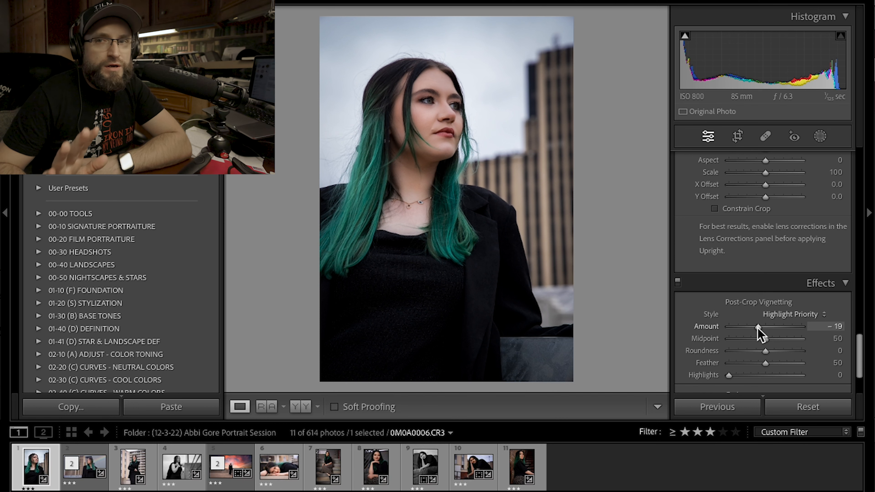
{"action": "left_click_drag", "start_coordinate": [757, 327], "coordinate": [666, 320]}
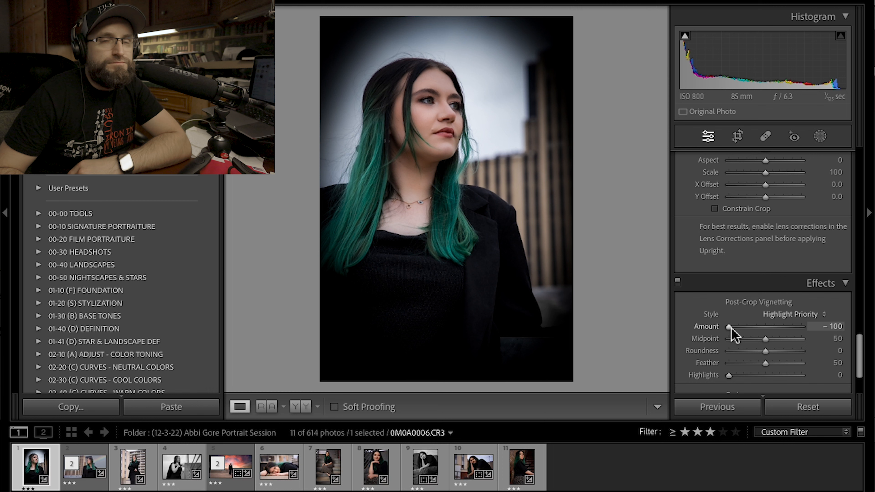
{"action": "double_click", "coordinate": [729, 327]}
{"action": "left_click_drag", "start_coordinate": [765, 325], "coordinate": [762, 327]}
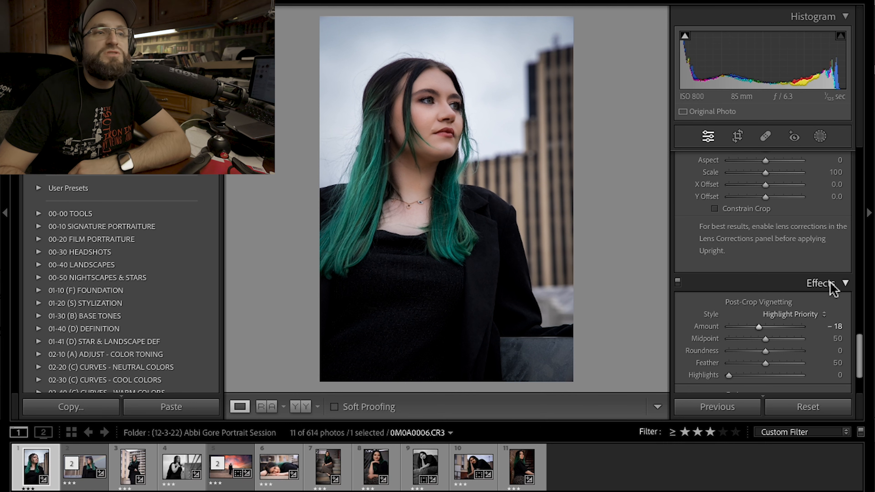
- Examine Mask 1's background and brush components together with the mask's adjustment settings
{"action": "scroll", "coordinate": [720, 288], "scroll_direction": "up", "scroll_amount": 15}
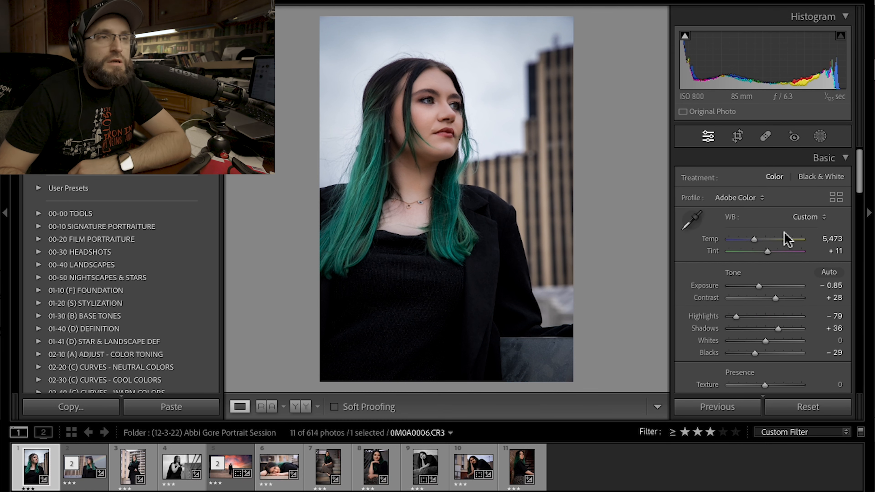
{"action": "left_click", "coordinate": [820, 136]}
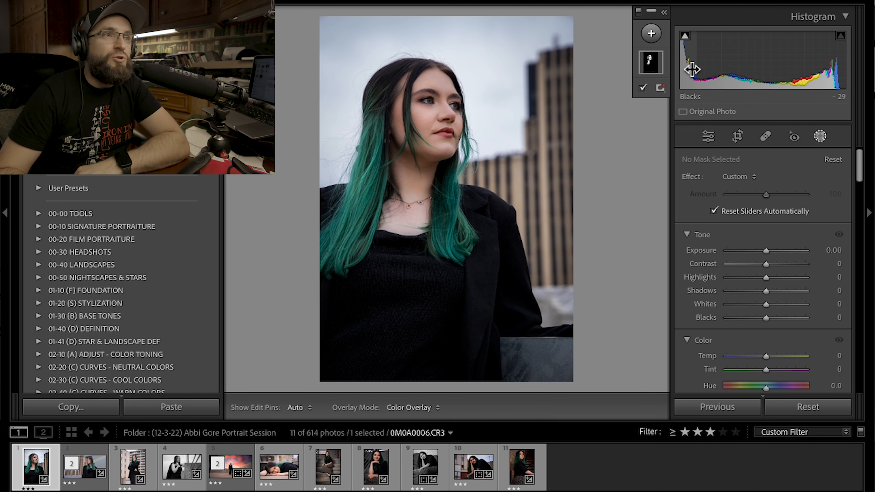
{"action": "left_click", "coordinate": [652, 65]}
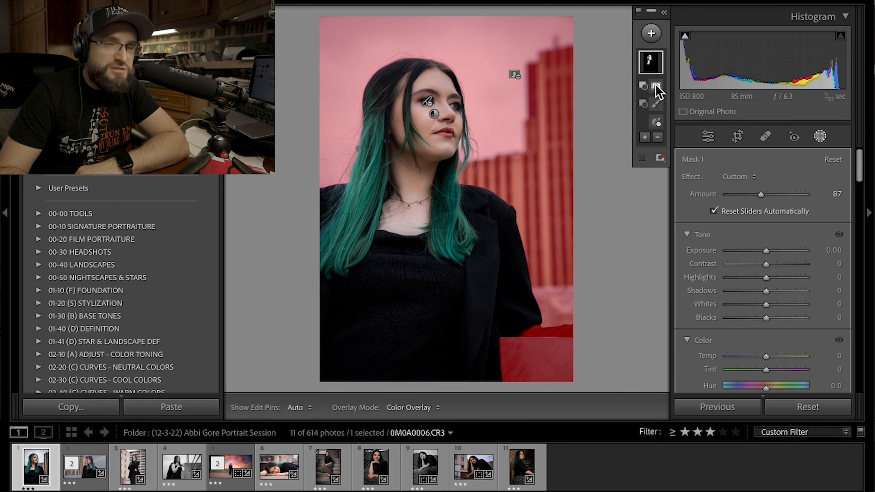
{"action": "left_click", "coordinate": [655, 87]}
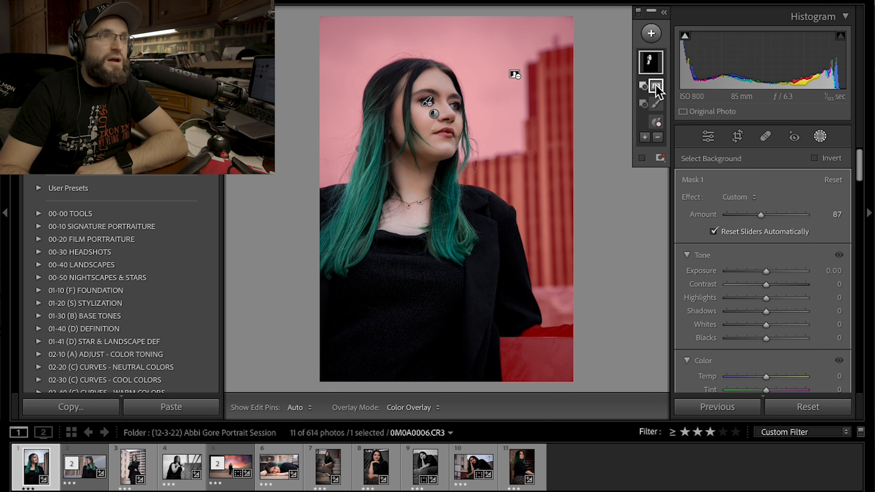
{"action": "scroll", "coordinate": [758, 269], "scroll_direction": "down", "scroll_amount": 3}
{"action": "scroll", "coordinate": [758, 268], "scroll_direction": "up", "scroll_amount": 3}
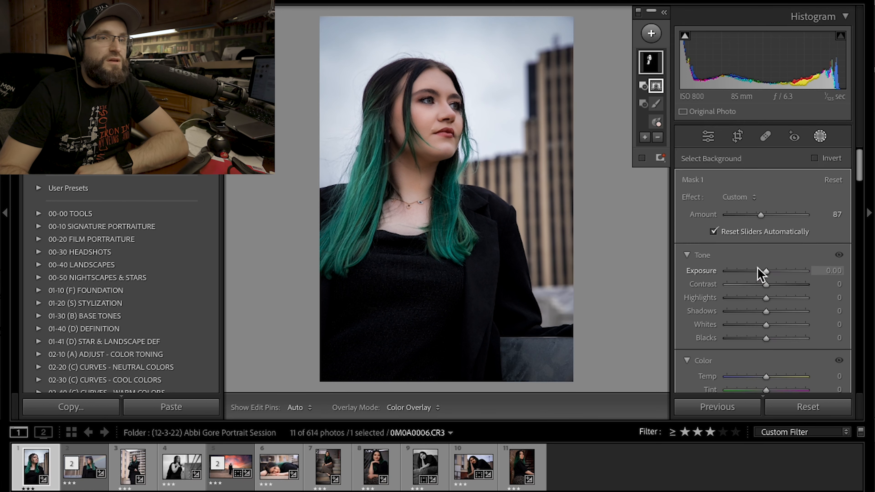
{"action": "scroll", "coordinate": [757, 268], "scroll_direction": "down", "scroll_amount": 8}
{"action": "scroll", "coordinate": [761, 307], "scroll_direction": "up", "scroll_amount": 8}
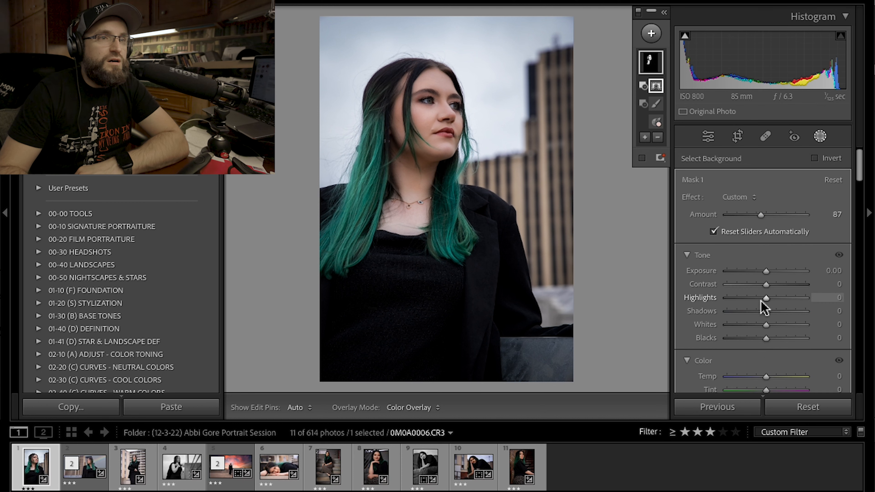
{"action": "left_click", "coordinate": [656, 103]}
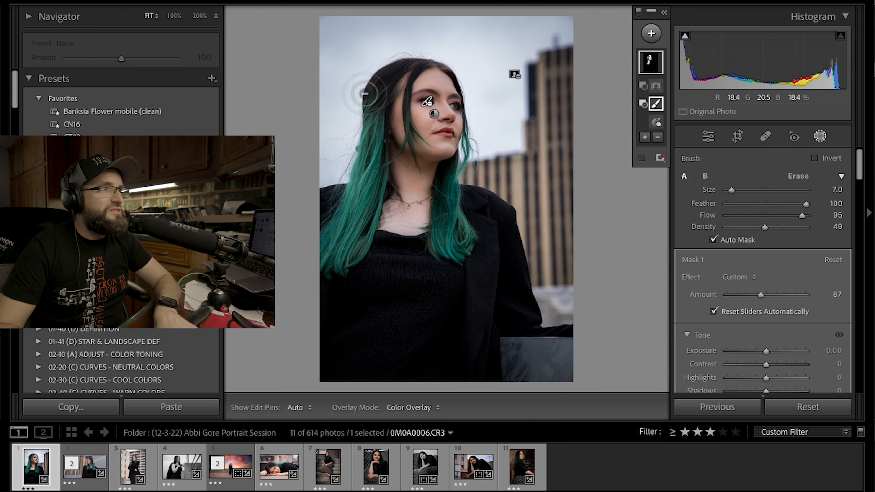
- Set the overall Amount of Mask 1, which covers the skin, to 93
{"action": "left_click", "coordinate": [216, 16]}
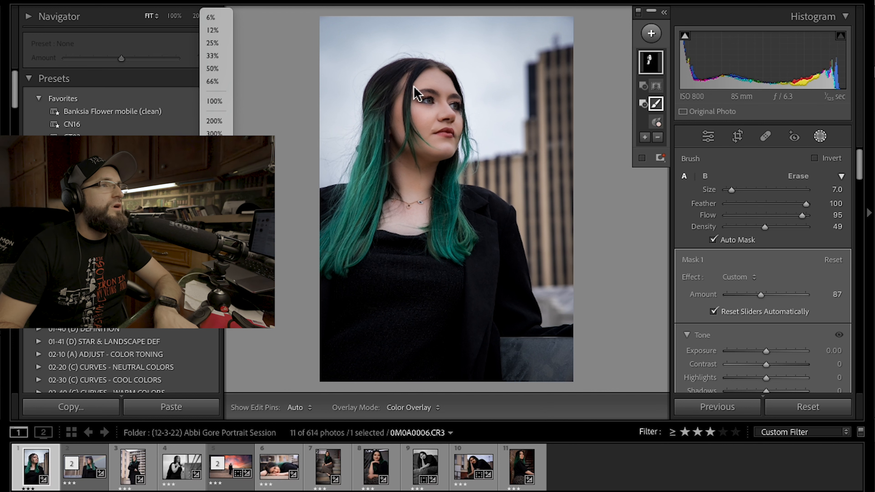
{"action": "left_click", "coordinate": [188, 15]}
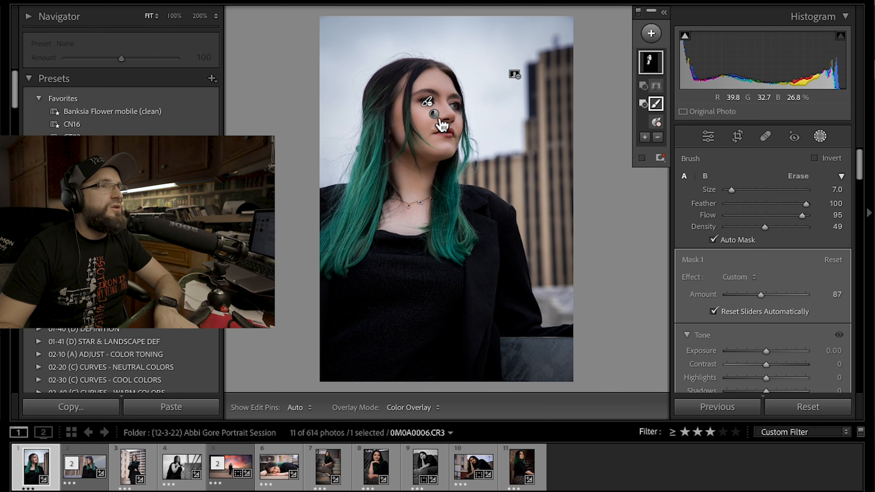
{"action": "key", "text": "z"}
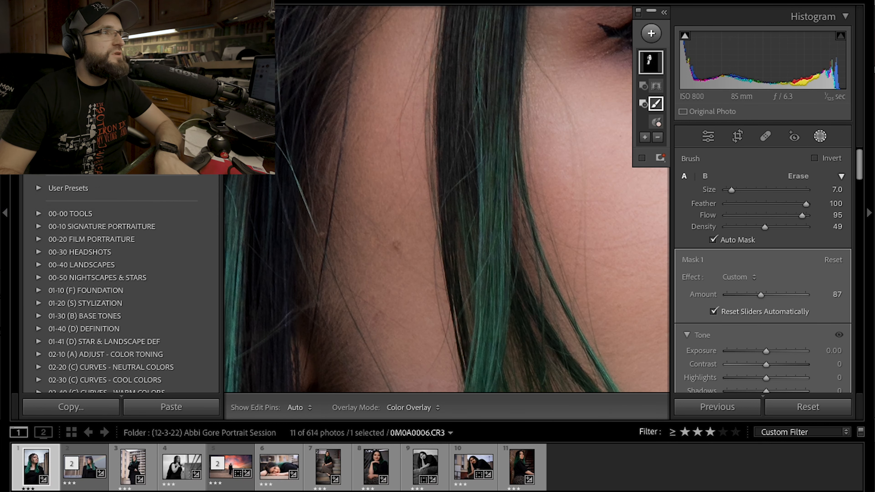
{"action": "key", "text": "z"}
{"action": "left_click_drag", "start_coordinate": [498, 190], "coordinate": [400, 172]}
{"action": "left_click_drag", "start_coordinate": [555, 189], "coordinate": [593, 203]}
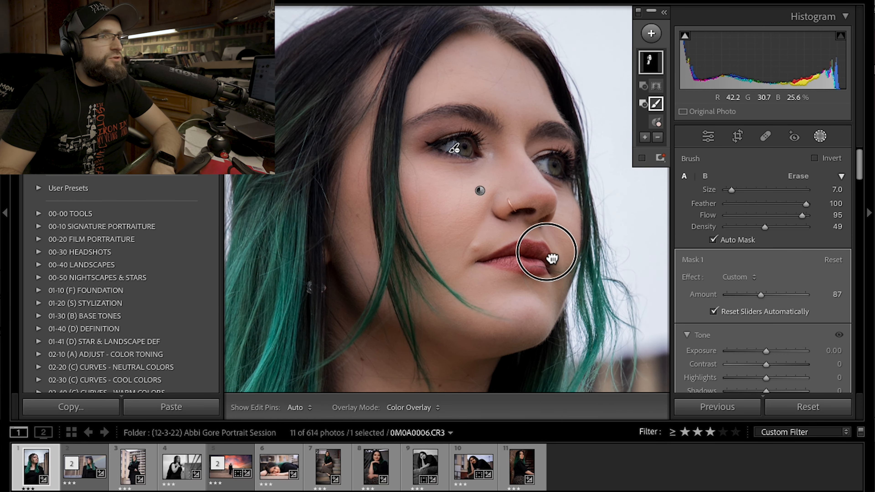
{"action": "left_click_drag", "start_coordinate": [553, 261], "coordinate": [507, 264]}
{"action": "mouse_move", "coordinate": [655, 111]}
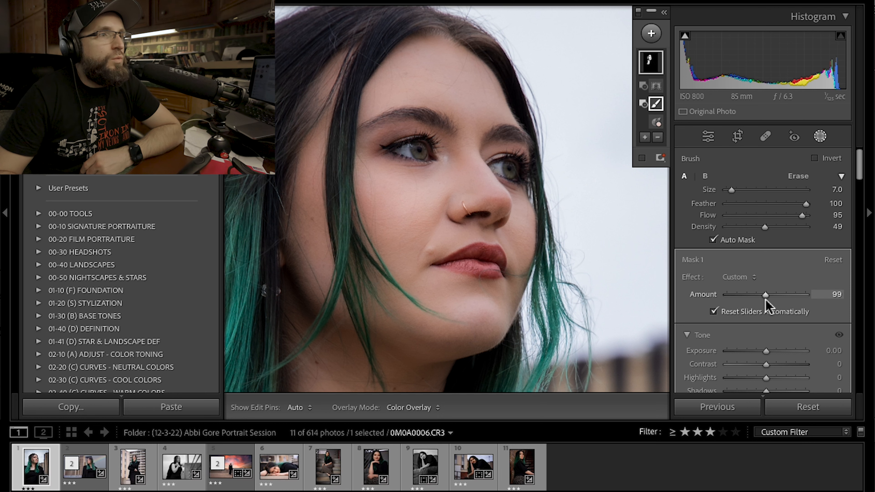
{"action": "left_click", "coordinate": [764, 295]}
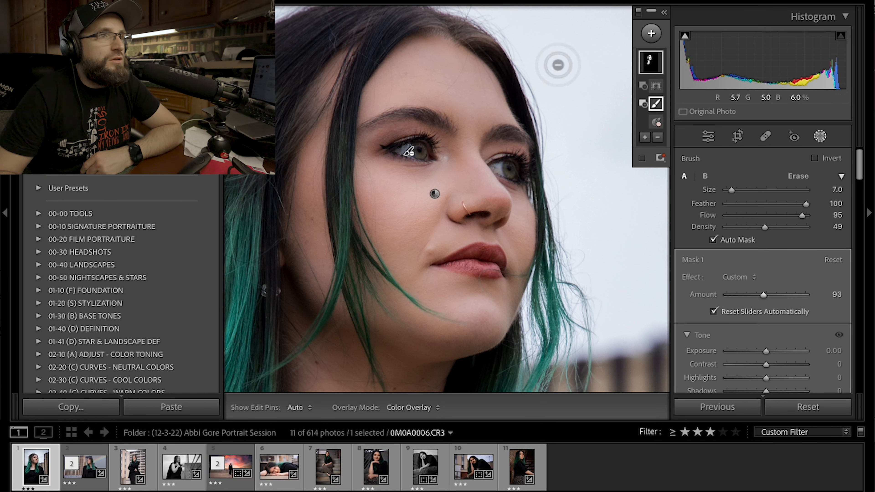
- Examine Mask 1's Color Range component and the tone and color adjustments of the mask
{"action": "left_click", "coordinate": [656, 121]}
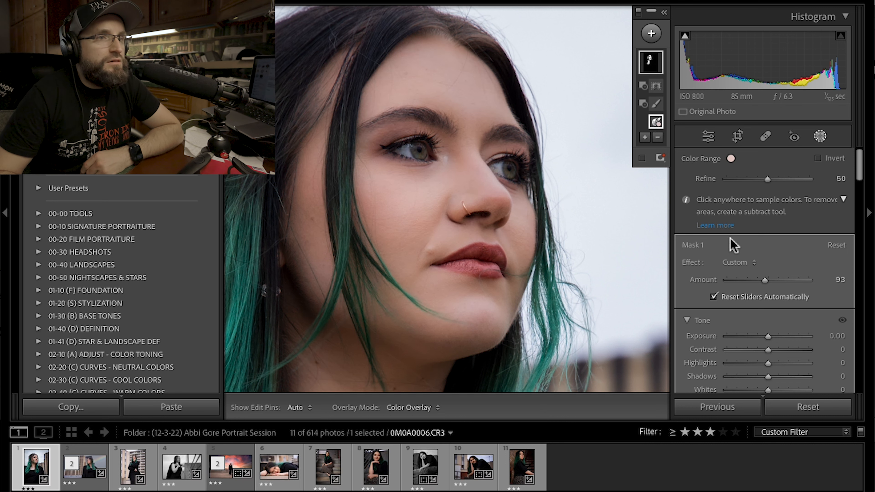
{"action": "scroll", "coordinate": [744, 291], "scroll_direction": "down", "scroll_amount": 1}
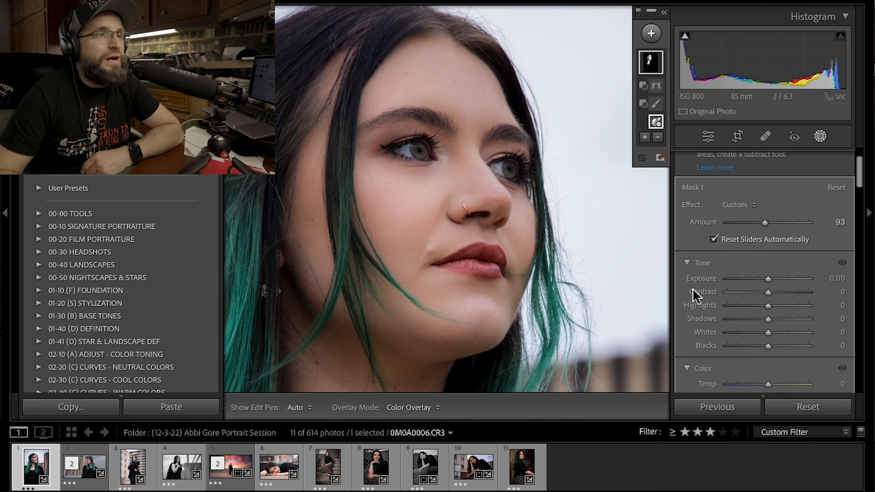
{"action": "scroll", "coordinate": [691, 292], "scroll_direction": "down", "scroll_amount": 3}
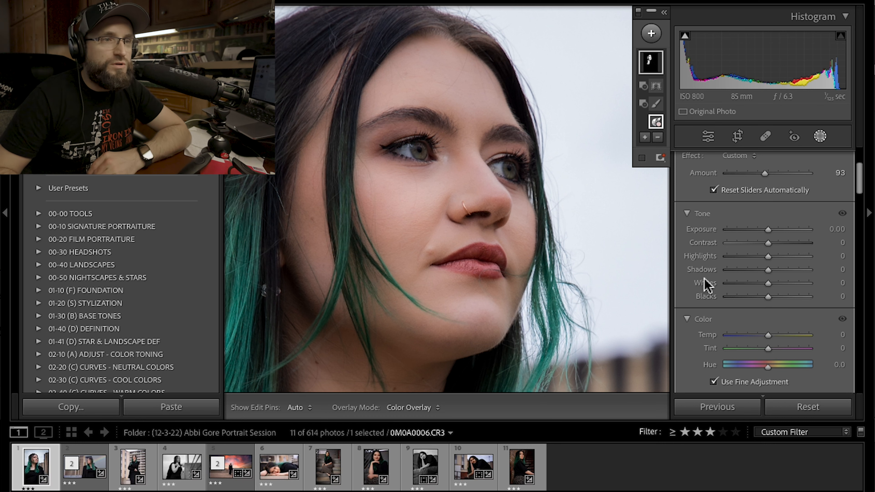
{"action": "scroll", "coordinate": [703, 279], "scroll_direction": "down", "scroll_amount": 3}
{"action": "scroll", "coordinate": [704, 279], "scroll_direction": "up", "scroll_amount": 5}
- Try resetting Mask 1's Clarity and Texture to 0, and undo both resets
{"action": "left_click", "coordinate": [655, 68]}
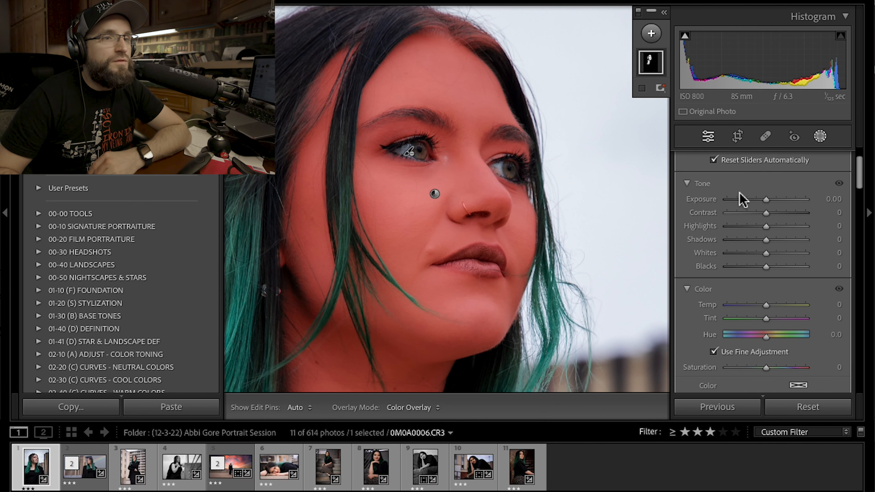
{"action": "scroll", "coordinate": [757, 250], "scroll_direction": "down", "scroll_amount": 3}
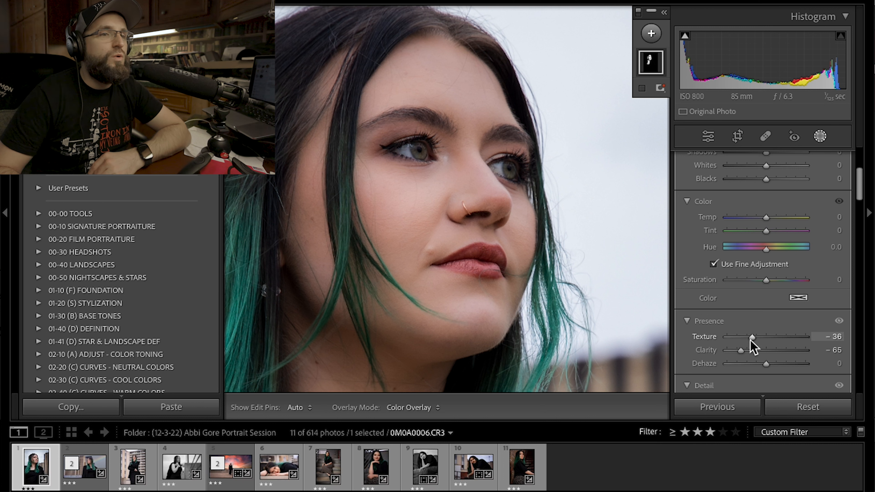
{"action": "double_click", "coordinate": [739, 351]}
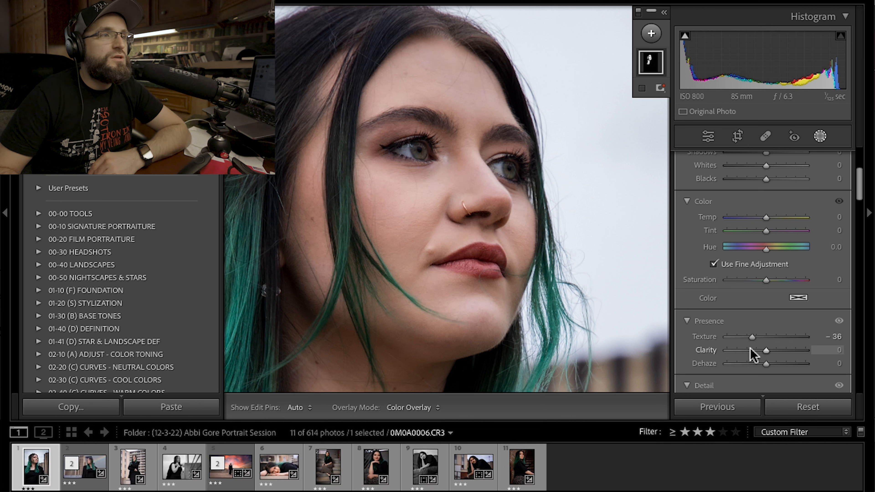
{"action": "double_click", "coordinate": [752, 338]}
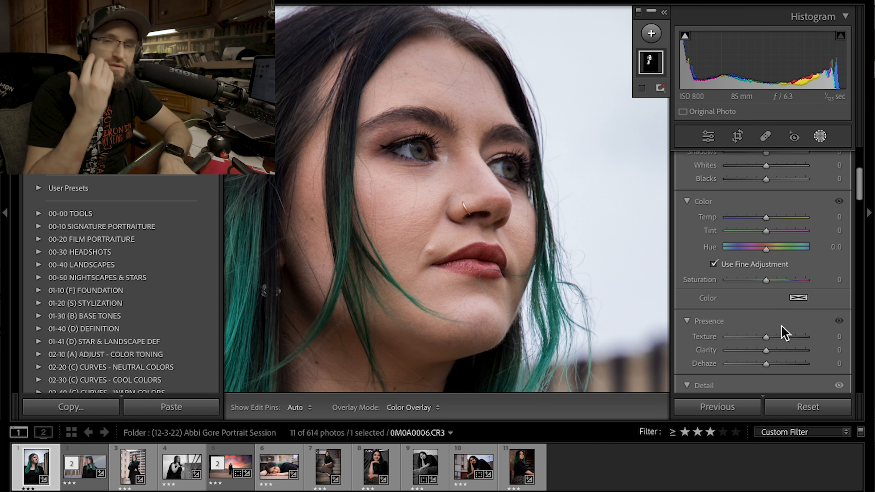
{"action": "key", "text": "ctrl+z"}
{"action": "key", "text": "ctrl+z"}
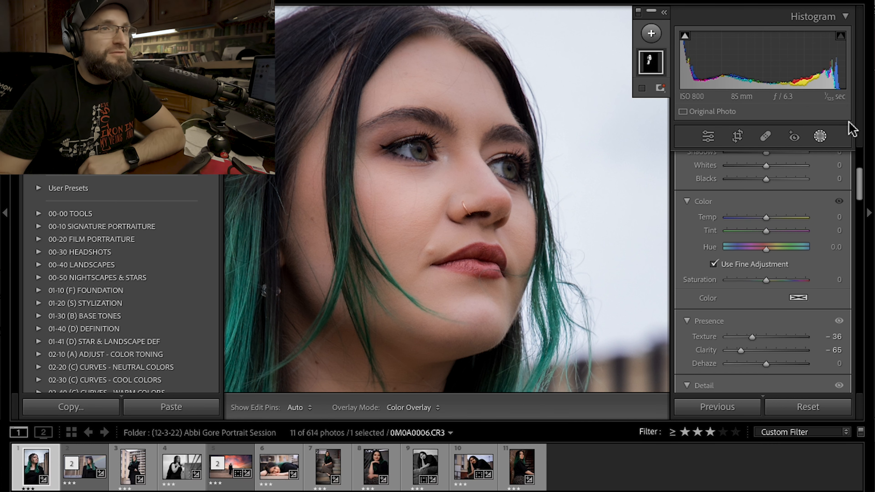
- Leave the masking tools and show the whole portrait again with its Basic settings
{"action": "left_click", "coordinate": [820, 137]}
{"action": "scroll", "coordinate": [812, 274], "scroll_direction": "up", "scroll_amount": 3}
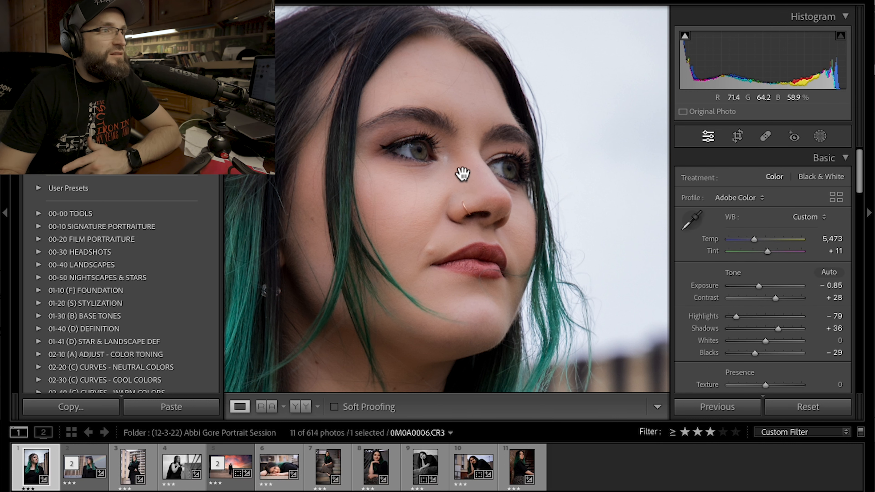
{"action": "left_click", "coordinate": [481, 254]}
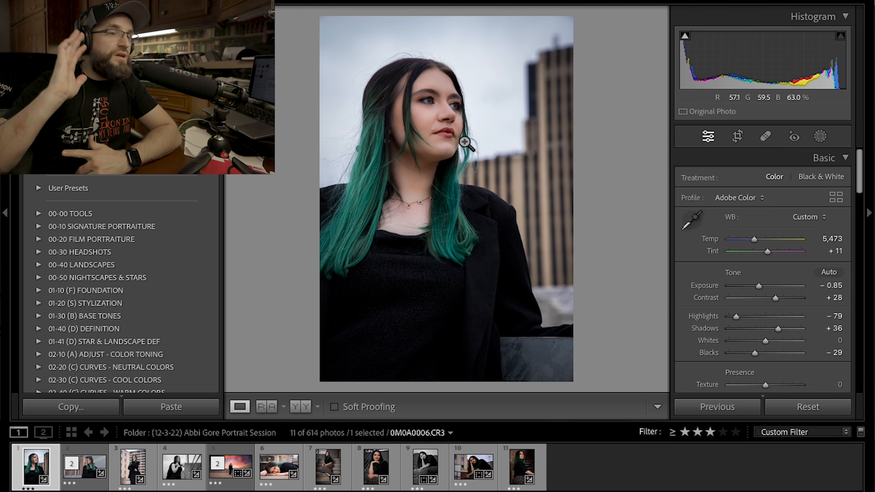
- Examine the rainbow portrait 0M0A0019-Edit.tif, including its face up close and its Basic, Tone Curve and Detail settings
{"action": "left_click", "coordinate": [93, 465]}
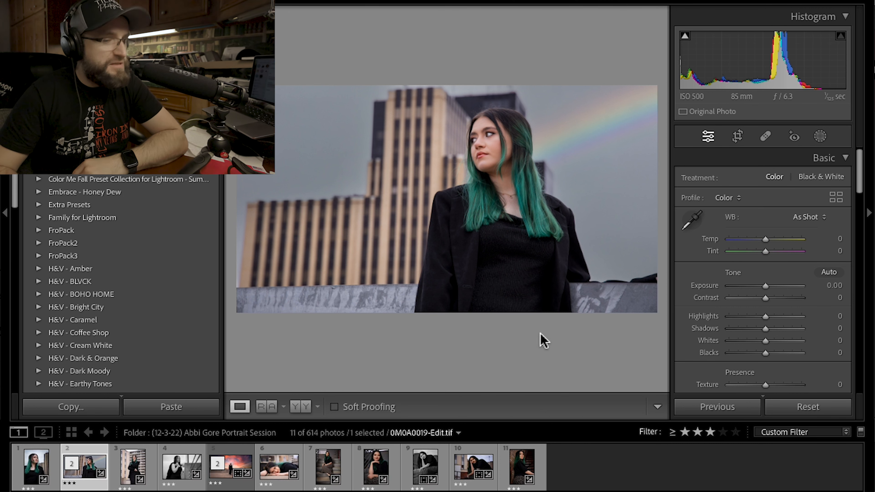
{"action": "scroll", "coordinate": [744, 303], "scroll_direction": "down", "scroll_amount": 3}
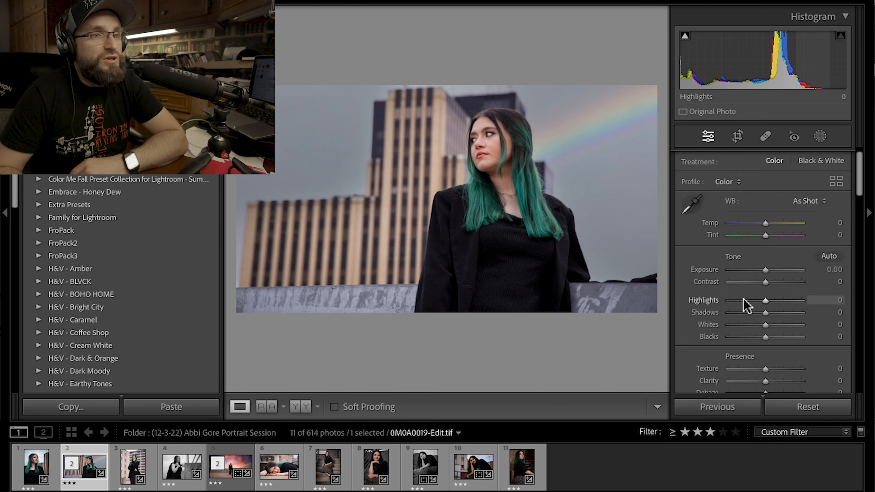
{"action": "scroll", "coordinate": [745, 285], "scroll_direction": "down", "scroll_amount": 2}
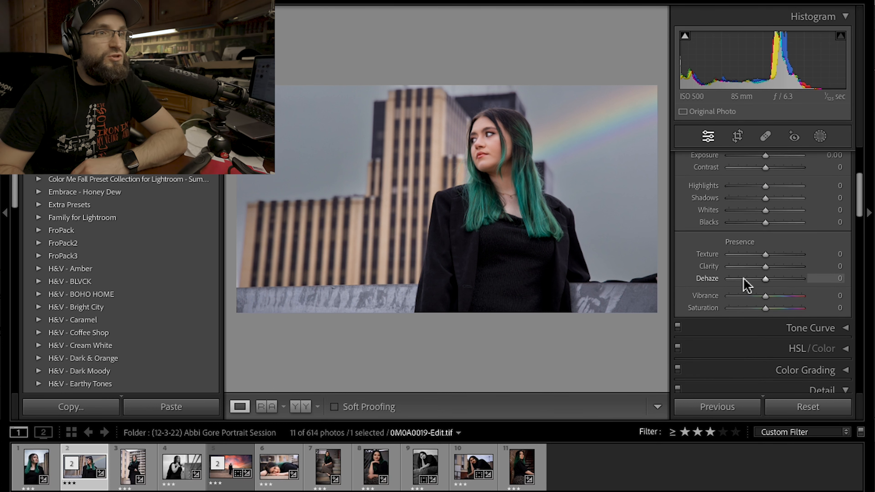
{"action": "scroll", "coordinate": [745, 284], "scroll_direction": "up", "scroll_amount": 5}
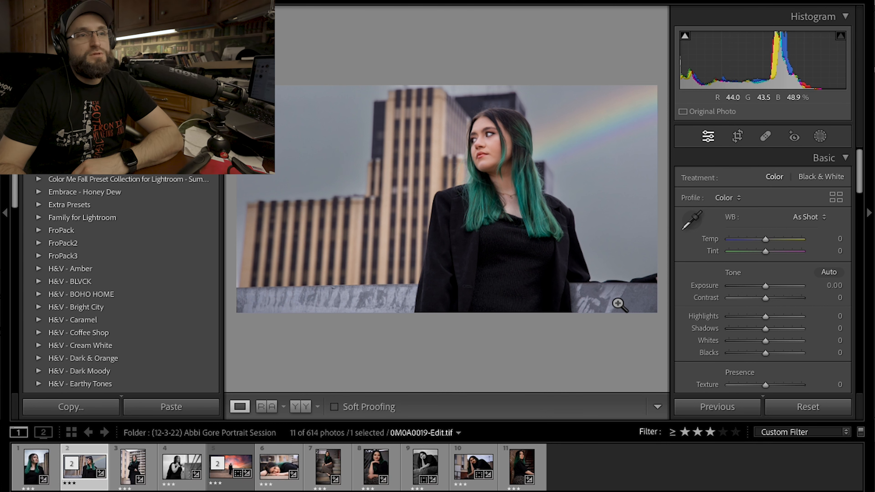
{"action": "scroll", "coordinate": [742, 196], "scroll_direction": "down", "scroll_amount": 10}
{"action": "scroll", "coordinate": [802, 310], "scroll_direction": "down", "scroll_amount": 5}
{"action": "scroll", "coordinate": [728, 336], "scroll_direction": "down", "scroll_amount": 3}
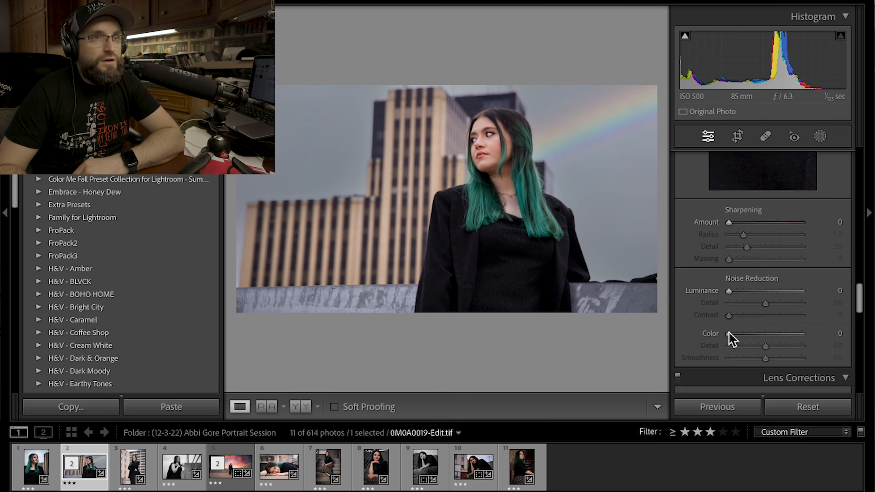
{"action": "scroll", "coordinate": [728, 336], "scroll_direction": "up", "scroll_amount": 15}
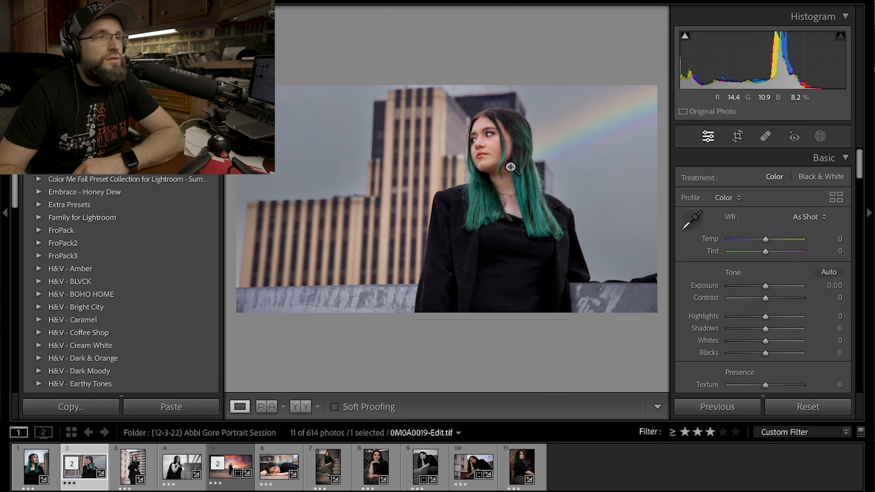
{"action": "left_click", "coordinate": [485, 148]}
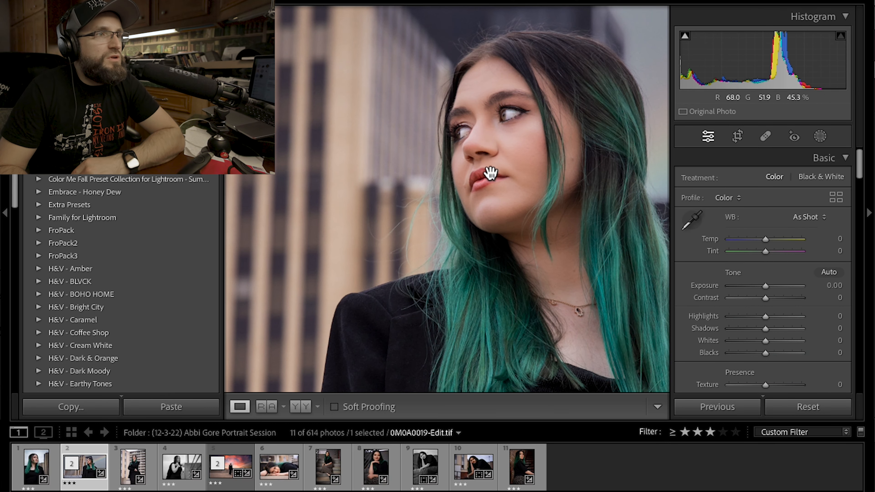
{"action": "scroll", "coordinate": [766, 329], "scroll_direction": "down", "scroll_amount": 5}
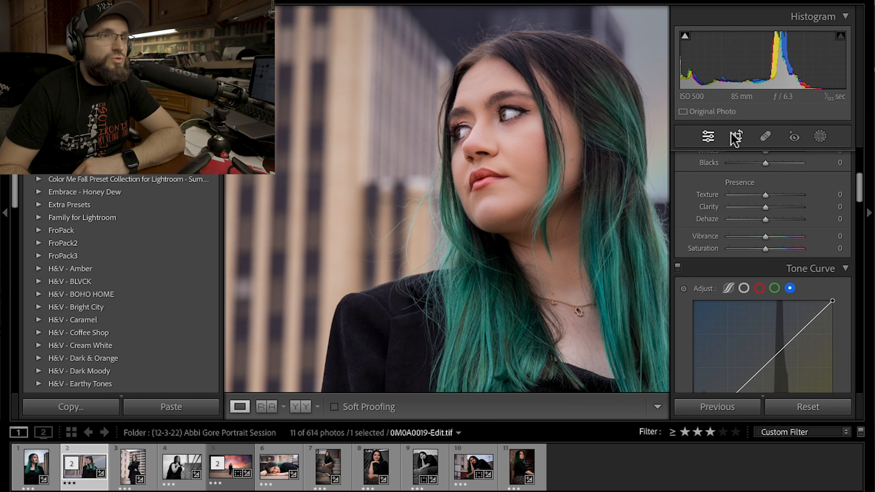
{"action": "scroll", "coordinate": [755, 277], "scroll_direction": "up", "scroll_amount": 5}
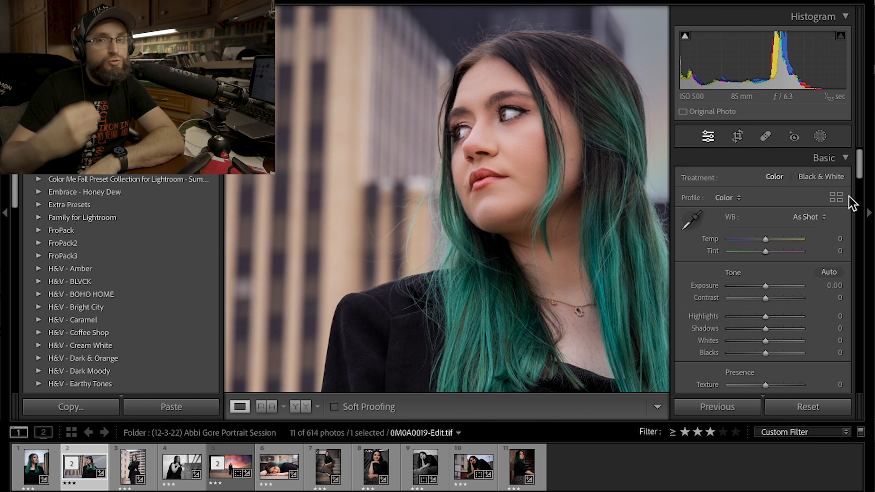
- Go to the full-length portrait 0M0A0028.CR3 and filter the filmstrip to photos rated one star and higher
{"action": "key", "text": "Right"}
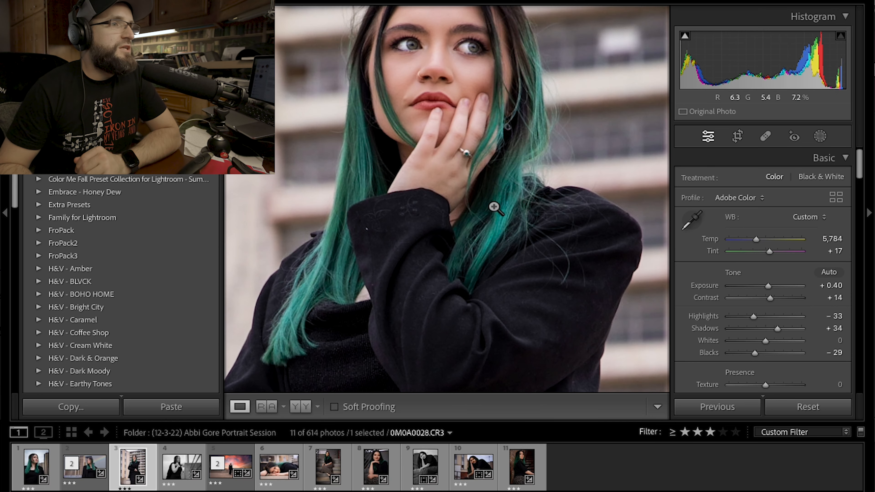
{"action": "left_click", "coordinate": [481, 191]}
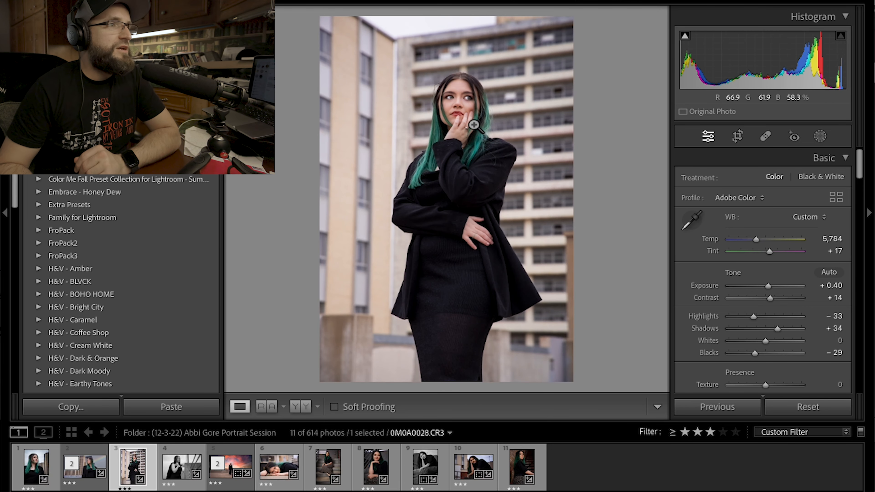
{"action": "left_click", "coordinate": [683, 432]}
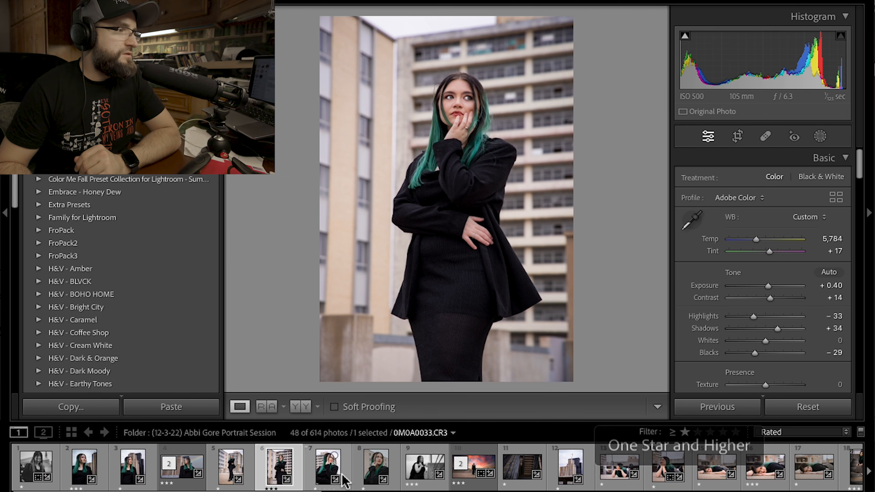
- View the wider full-length shot 0M0A0025.CR3 and return to 0M0A0028.CR3 and its Basic settings
{"action": "key", "text": "Left"}
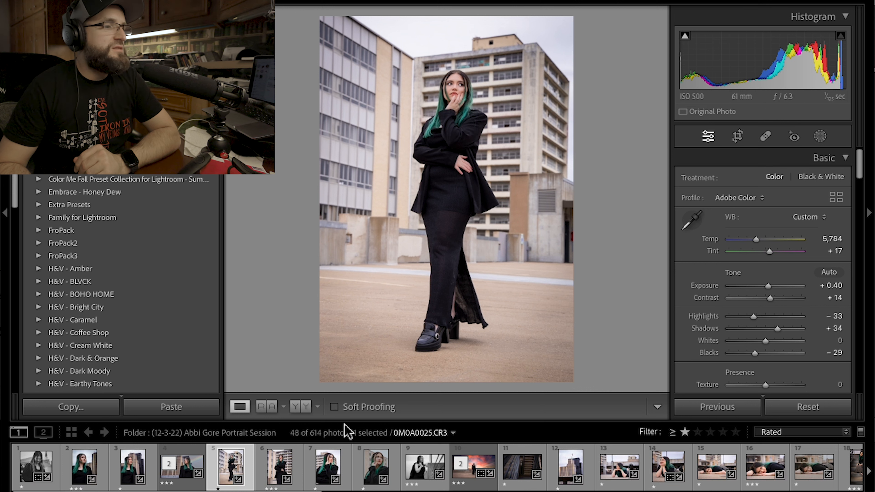
{"action": "left_click", "coordinate": [285, 475]}
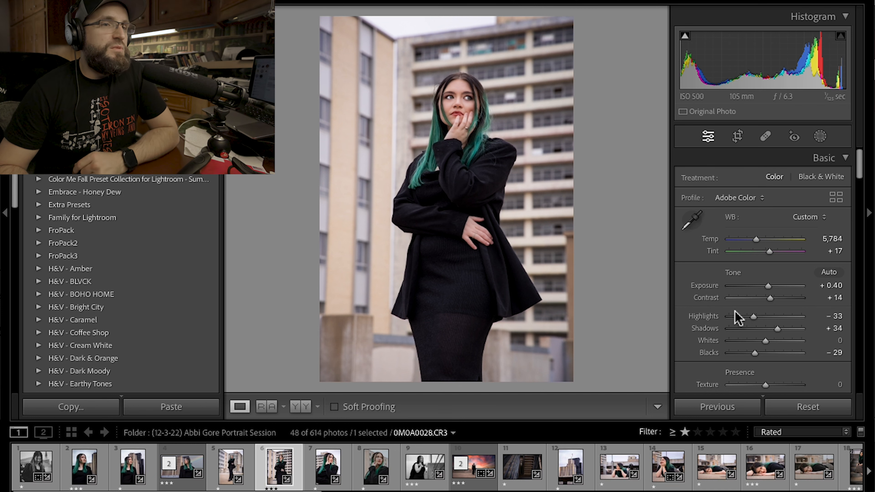
{"action": "scroll", "coordinate": [734, 316], "scroll_direction": "down", "scroll_amount": 1}
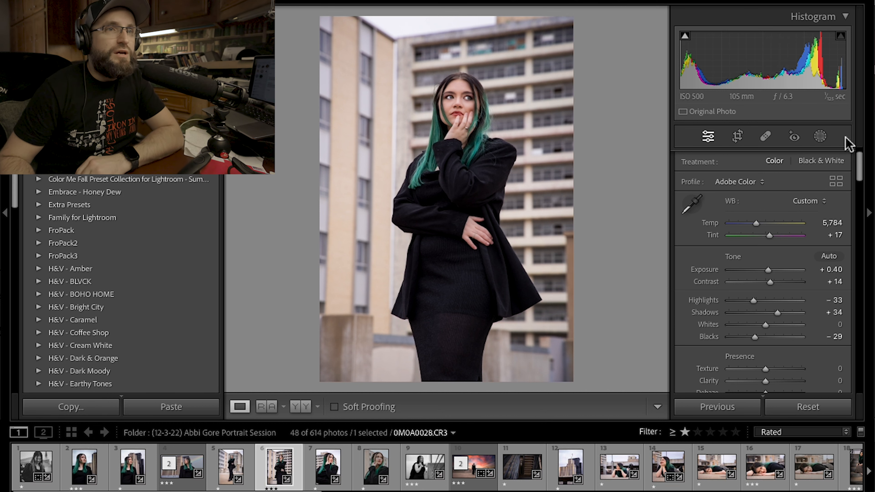
- Review the existing masks of 0M0A0028.CR3, set Mask 2's Exposure to 0.90, and leave no mask selected
{"action": "left_click", "coordinate": [820, 136]}
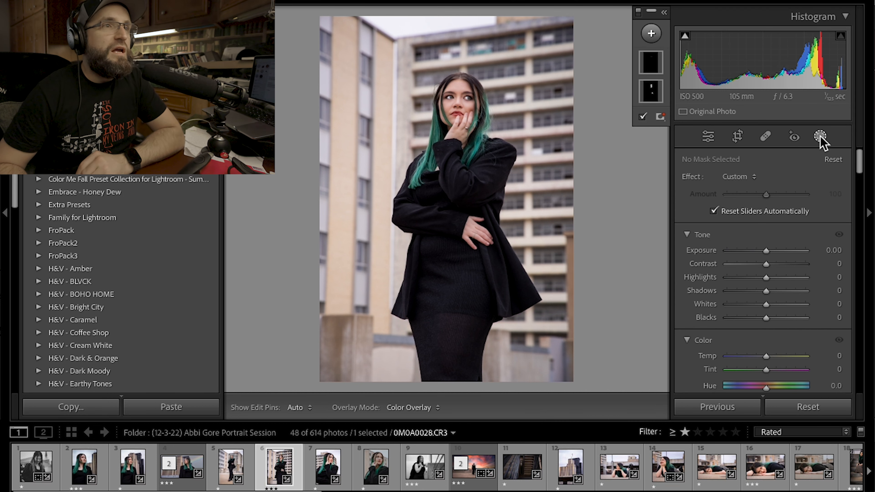
{"action": "left_click", "coordinate": [651, 91]}
{"action": "left_click", "coordinate": [642, 116]}
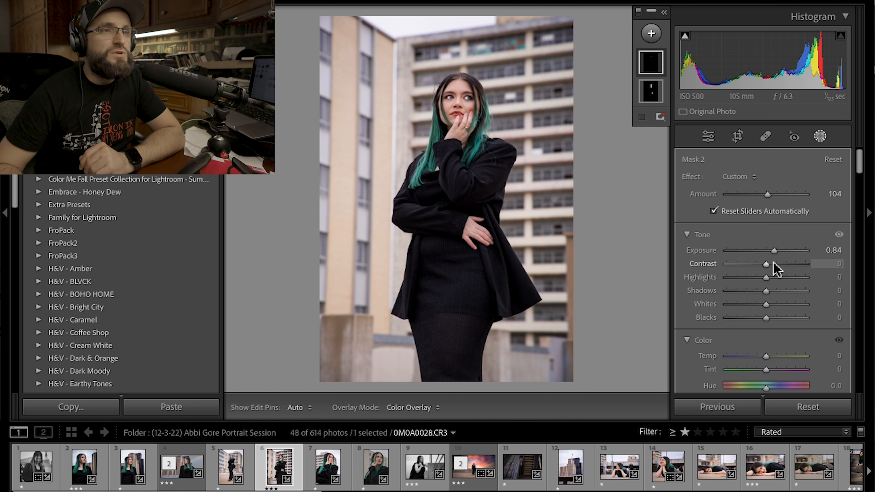
{"action": "mouse_move", "coordinate": [772, 251]}
{"action": "left_mouse_down"}
{"action": "mouse_move", "coordinate": [802, 251]}
{"action": "mouse_move", "coordinate": [772, 249]}
{"action": "left_mouse_up"}
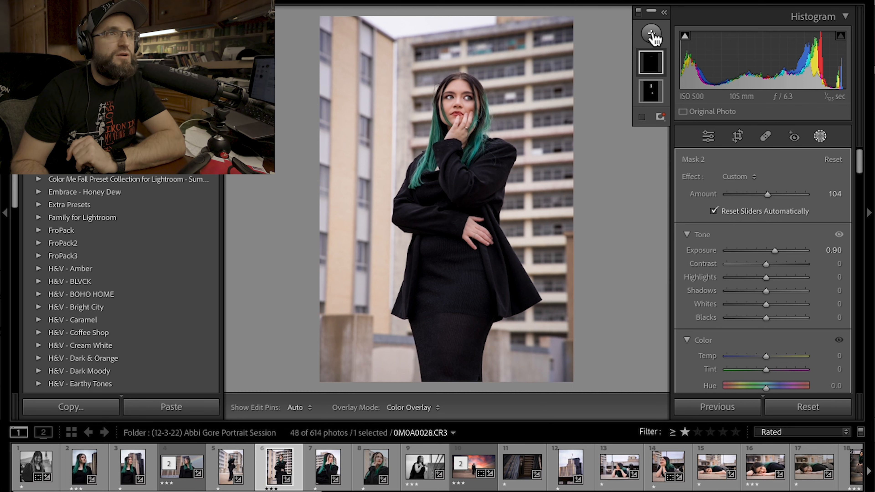
{"action": "left_click", "coordinate": [820, 136]}
{"action": "left_click", "coordinate": [818, 137]}
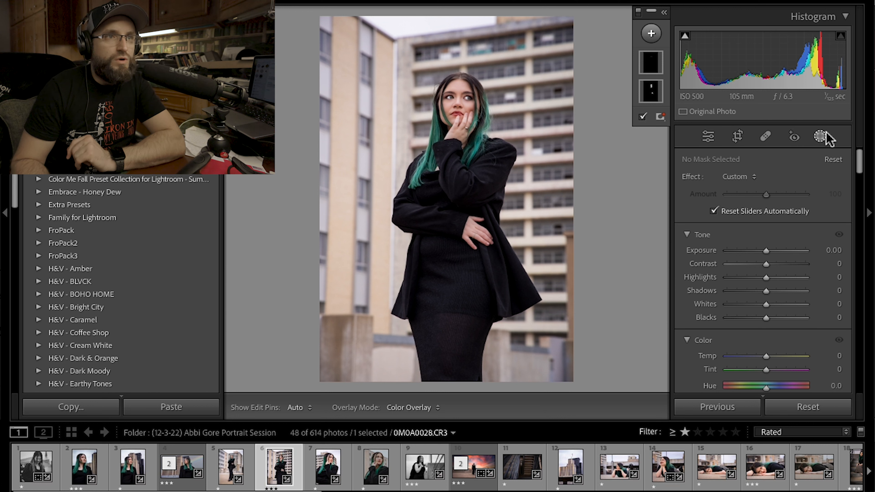
- Add a diagonal linear gradient mask from the photo's lower-left corner to the jacket hem and set its Exposure to -0.89
{"action": "left_click", "coordinate": [651, 34]}
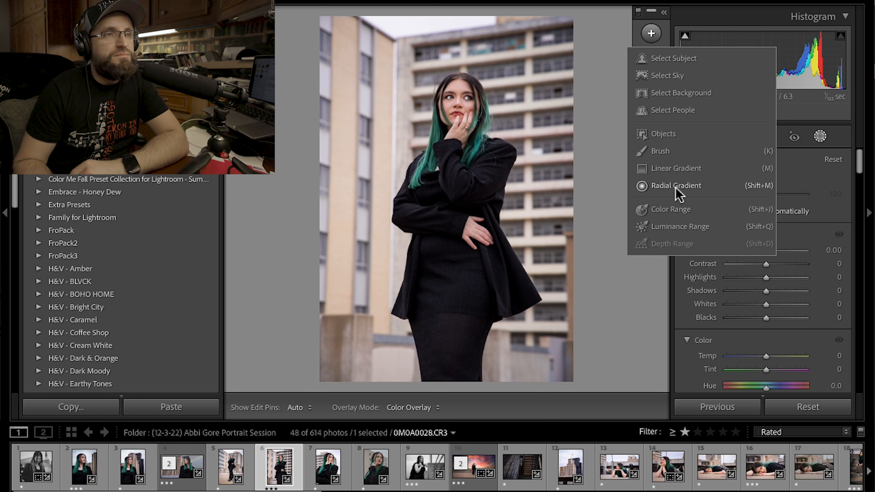
{"action": "left_click", "coordinate": [676, 169]}
{"action": "left_click_drag", "start_coordinate": [310, 375], "coordinate": [502, 258]}
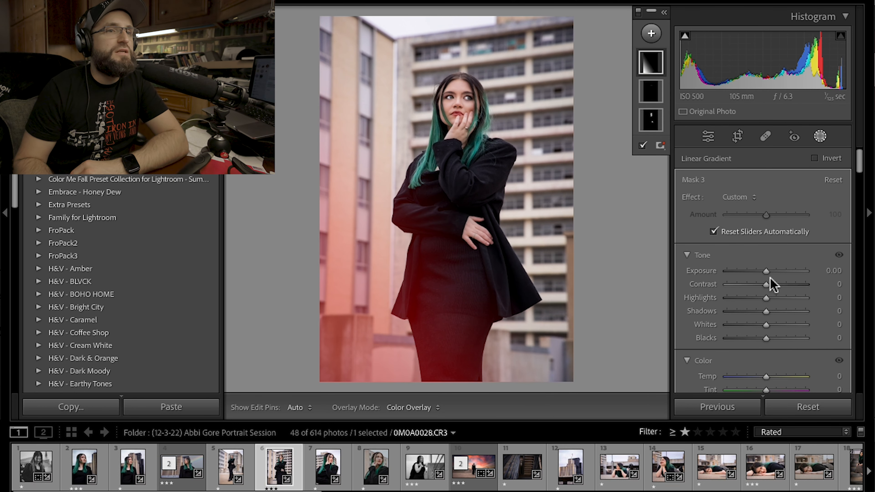
{"action": "left_click_drag", "start_coordinate": [766, 271], "coordinate": [757, 273]}
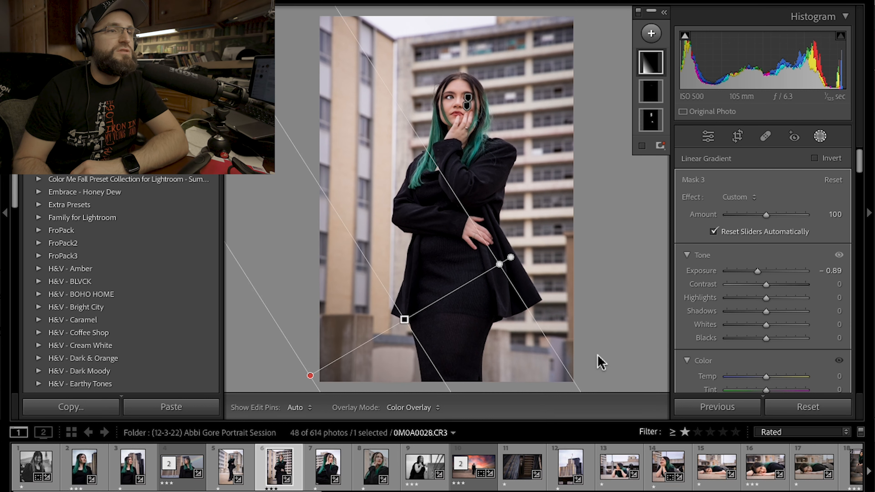
- Add a second linear gradient mask from the photo's lower-right side in to the skirt and set its Exposure to -1.08
{"action": "left_click", "coordinate": [651, 33]}
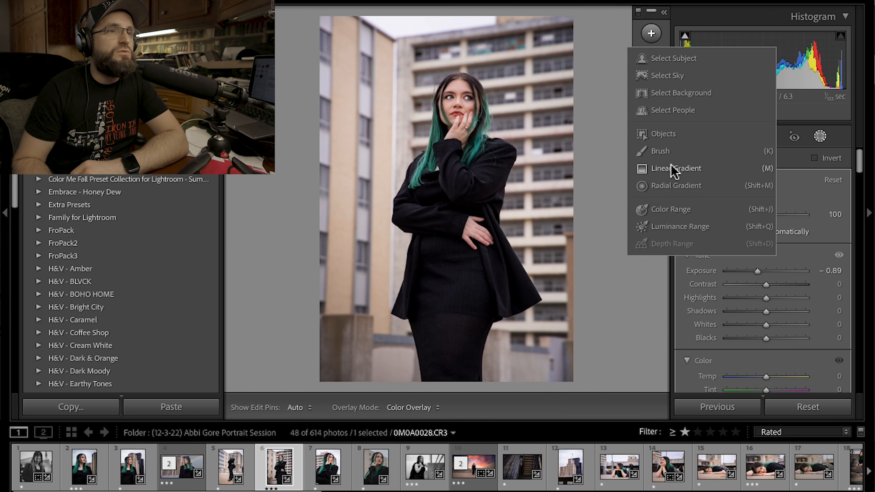
{"action": "left_click", "coordinate": [675, 173]}
{"action": "left_click_drag", "start_coordinate": [611, 309], "coordinate": [456, 314]}
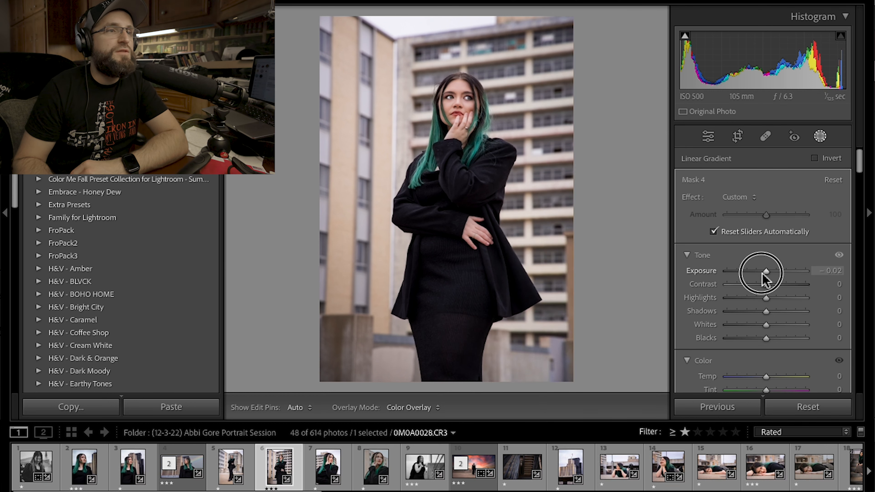
{"action": "left_click_drag", "start_coordinate": [762, 272], "coordinate": [751, 273]}
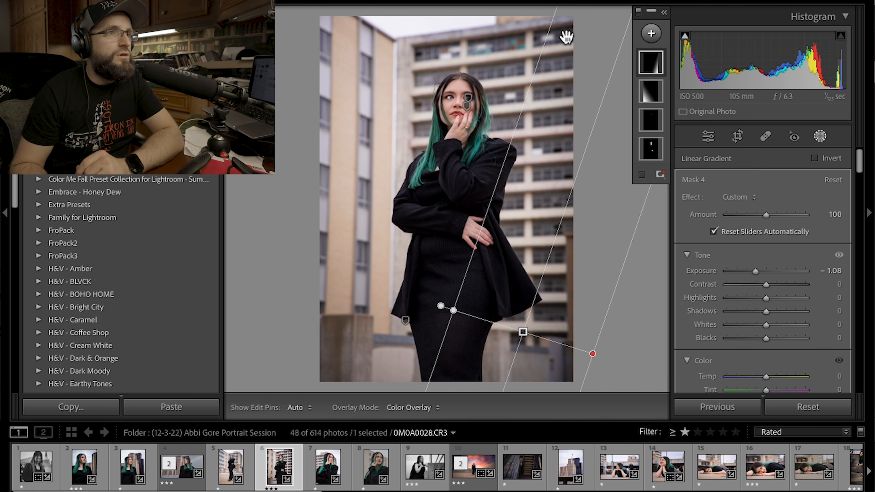
- Add a Select Background mask around the woman and darken it with an Exposure of -0.80
{"action": "left_click", "coordinate": [651, 33]}
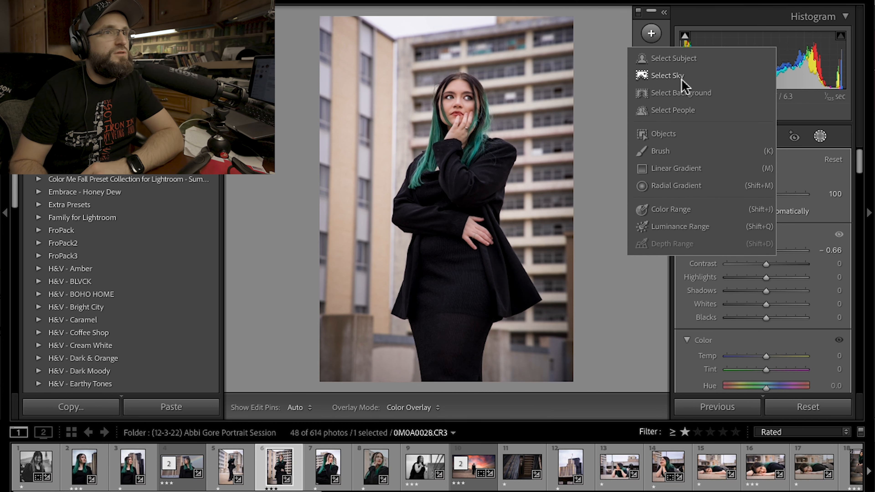
{"action": "left_click", "coordinate": [684, 93]}
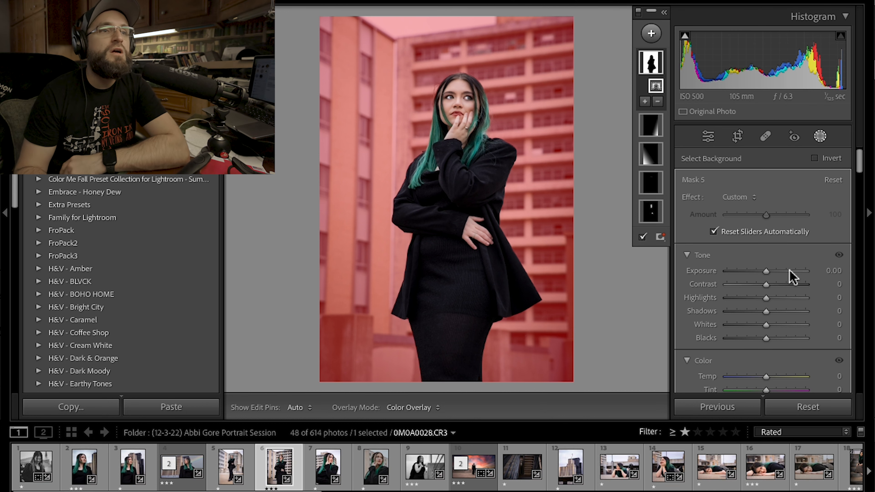
{"action": "left_click", "coordinate": [766, 272]}
{"action": "mouse_move", "coordinate": [767, 272]}
{"action": "left_mouse_down"}
{"action": "mouse_move", "coordinate": [715, 274]}
{"action": "mouse_move", "coordinate": [760, 272]}
{"action": "left_mouse_up"}
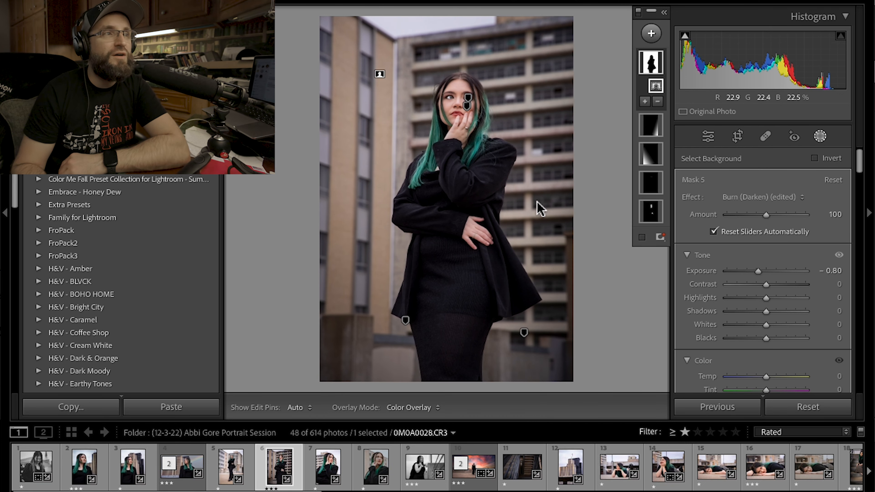
- Go to the black-and-white portrait 0M0A0041.CR3, check its skin mask Mask 1, and add a Select Subject mask
{"action": "left_click", "coordinate": [425, 465]}
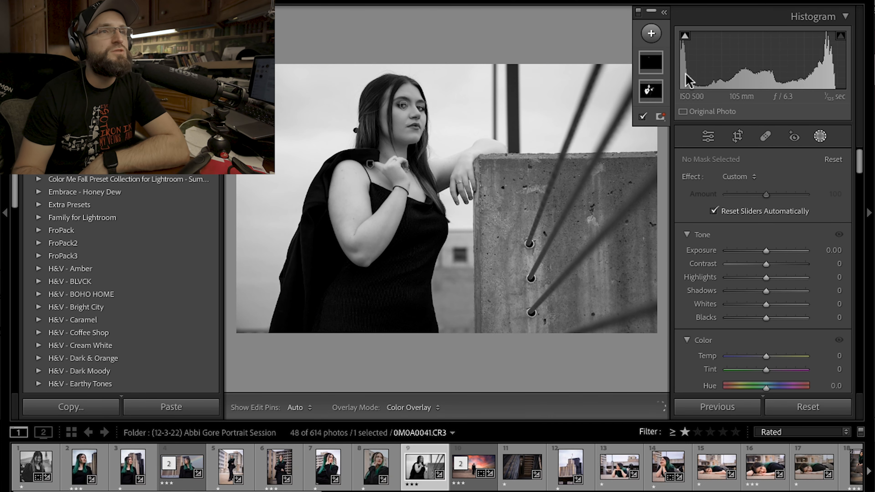
{"action": "left_click", "coordinate": [650, 91]}
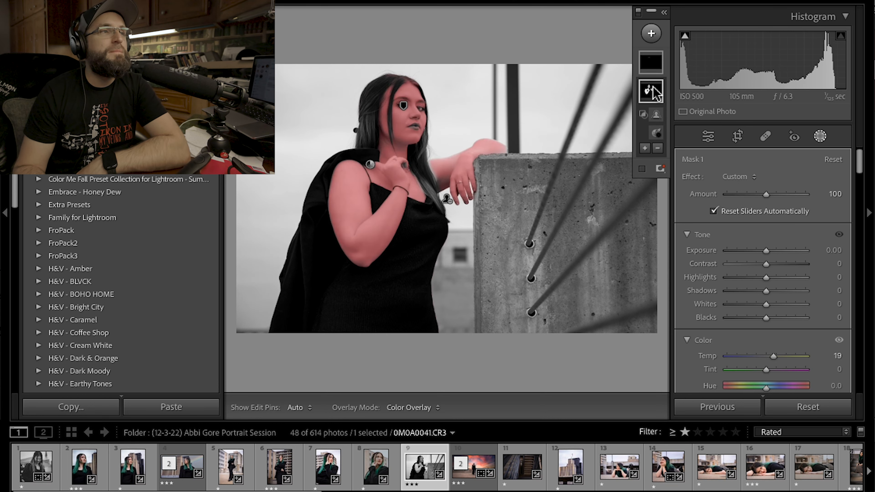
{"action": "left_click", "coordinate": [652, 34]}
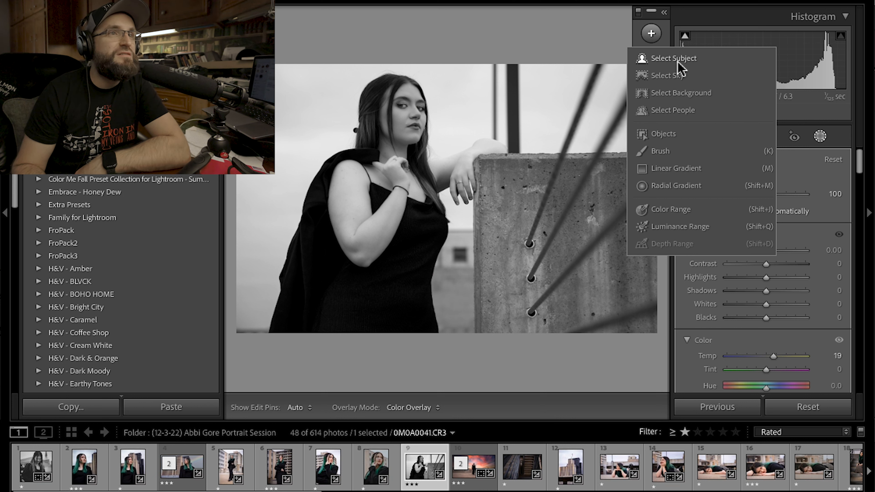
{"action": "left_click", "coordinate": [683, 59]}
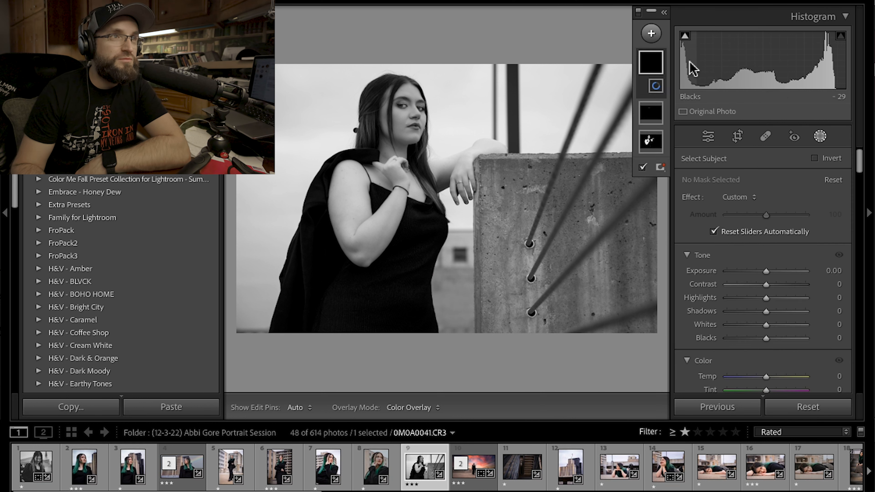